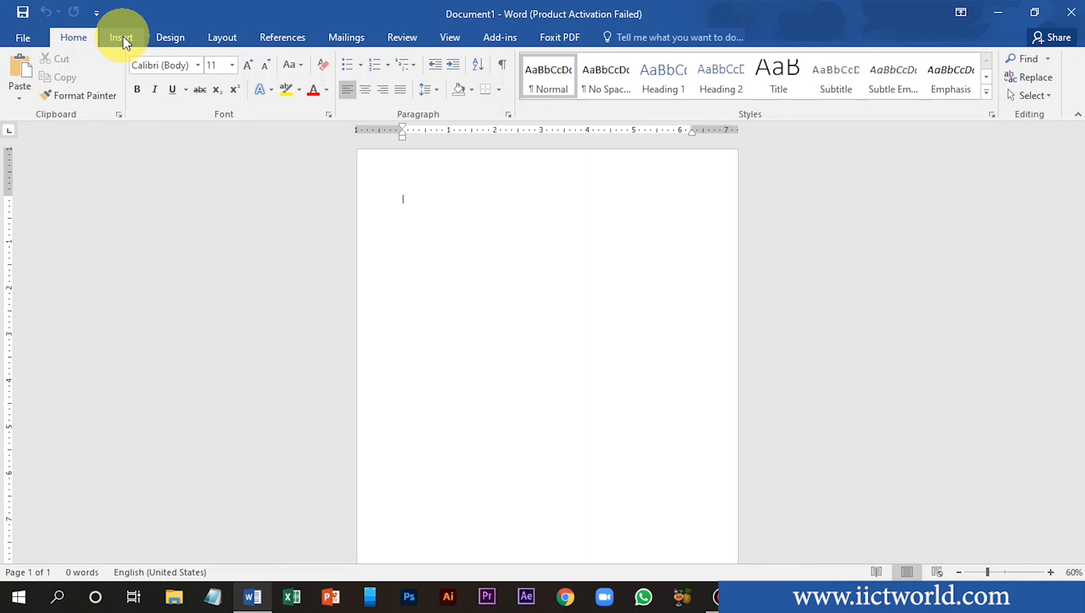
Browse the built-in cover page designs and insert the Slice (Light) cover page into the blank document
click(123, 43)
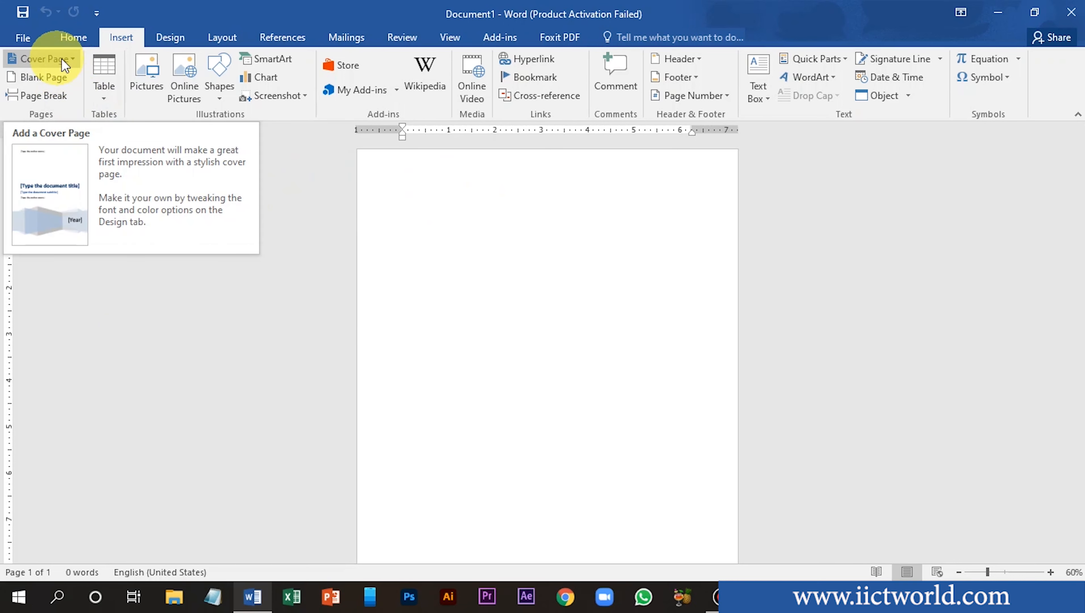
click(76, 63)
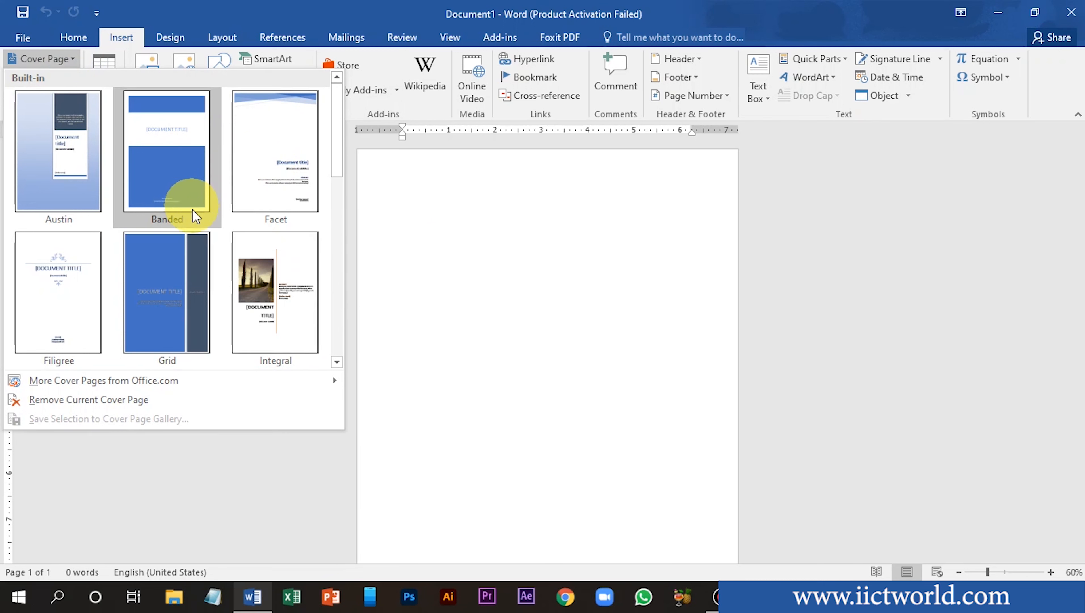
scroll(195, 219, down, 5)
scroll(222, 215, up, 5)
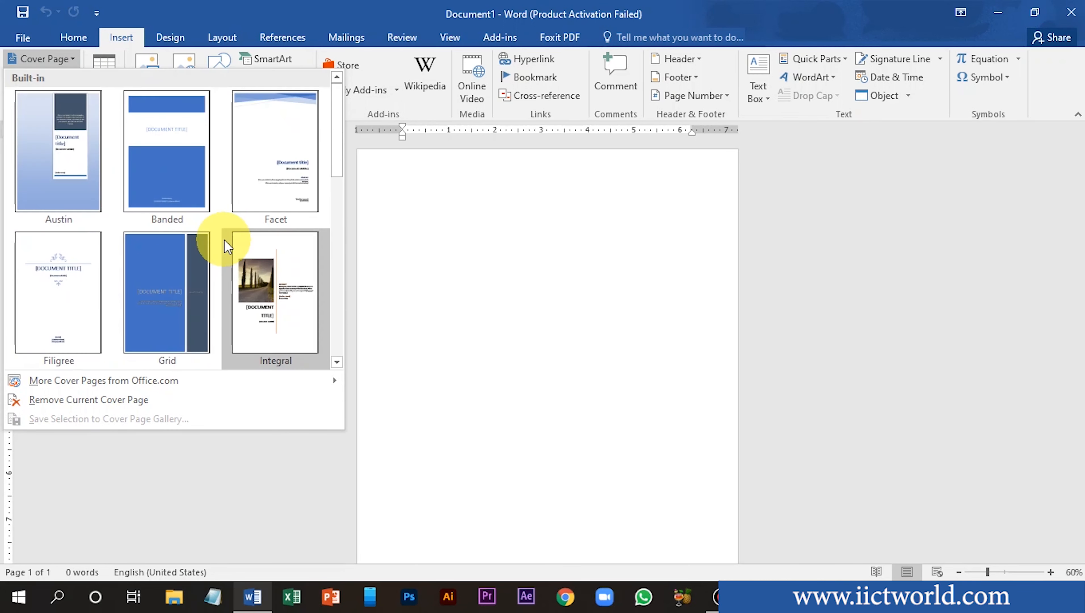
scroll(223, 230, down, 5)
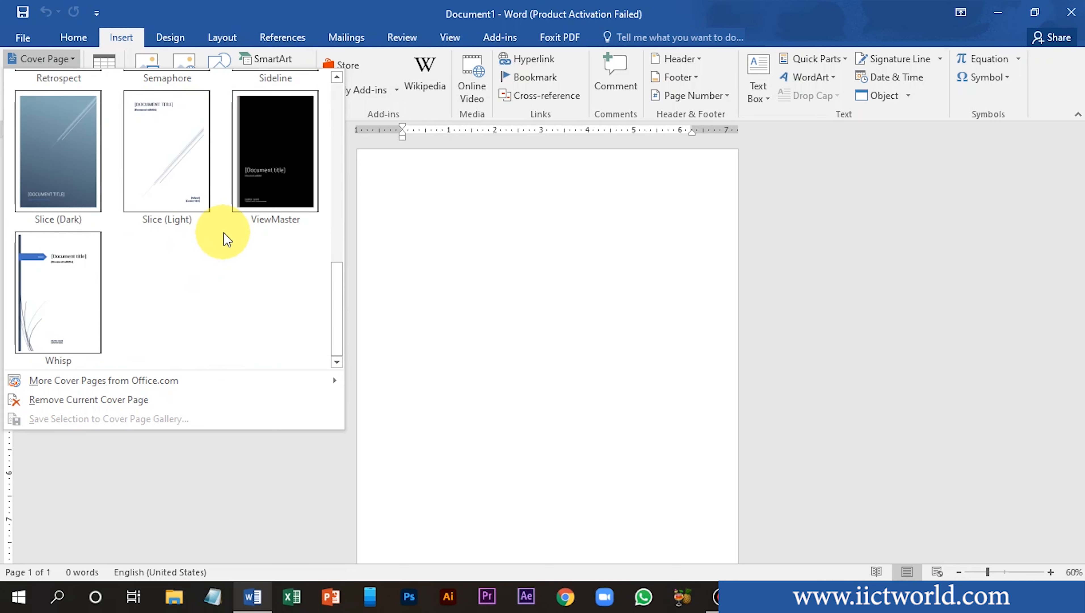
scroll(223, 232, up, 5)
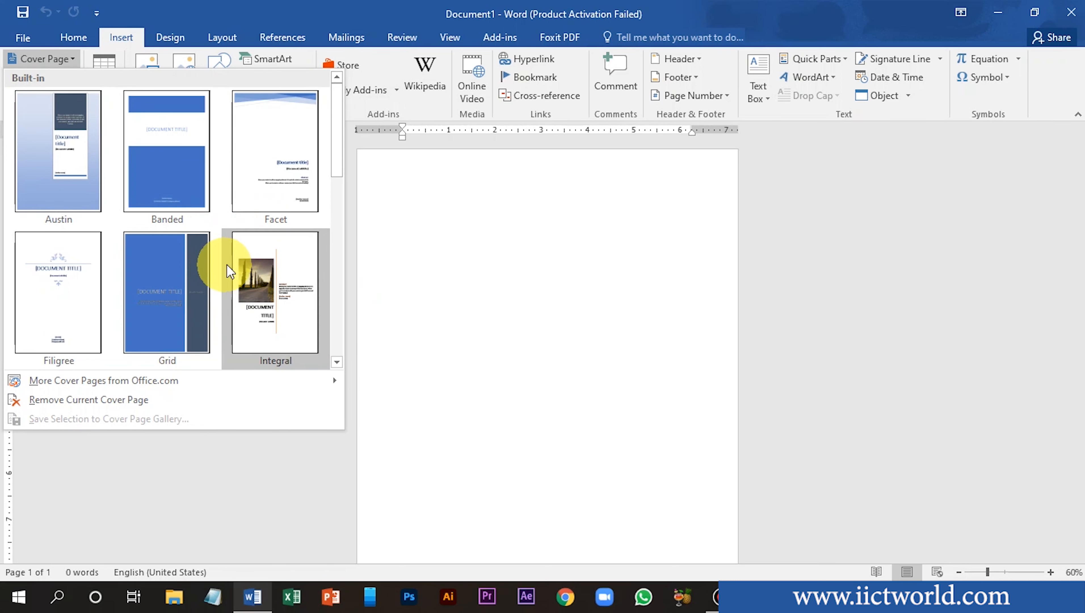
scroll(240, 249, down, 5)
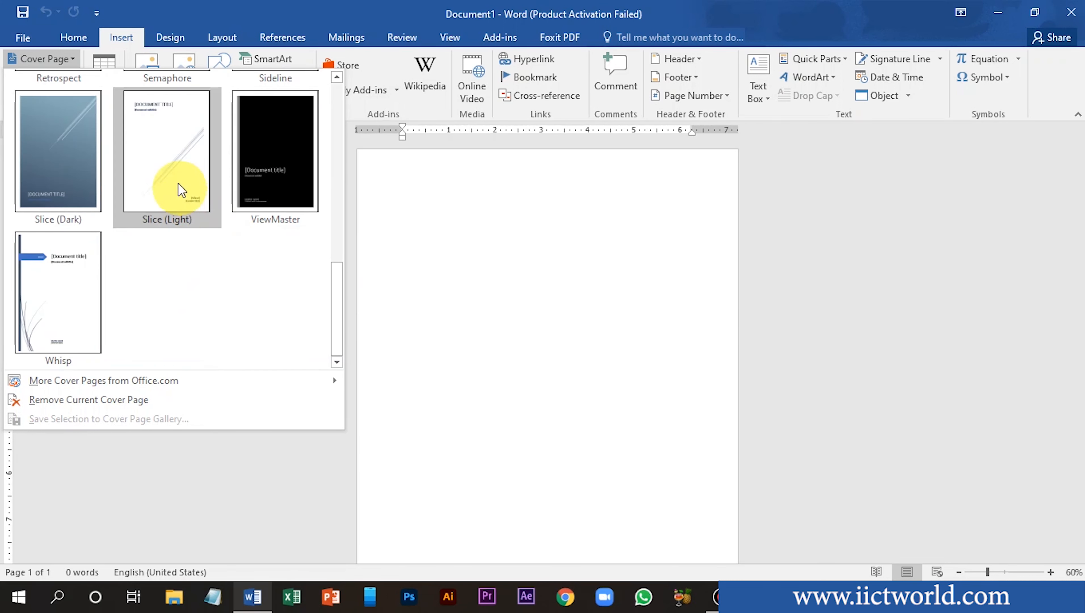
click(170, 187)
scroll(577, 351, down, 3)
scroll(537, 335, up, 4)
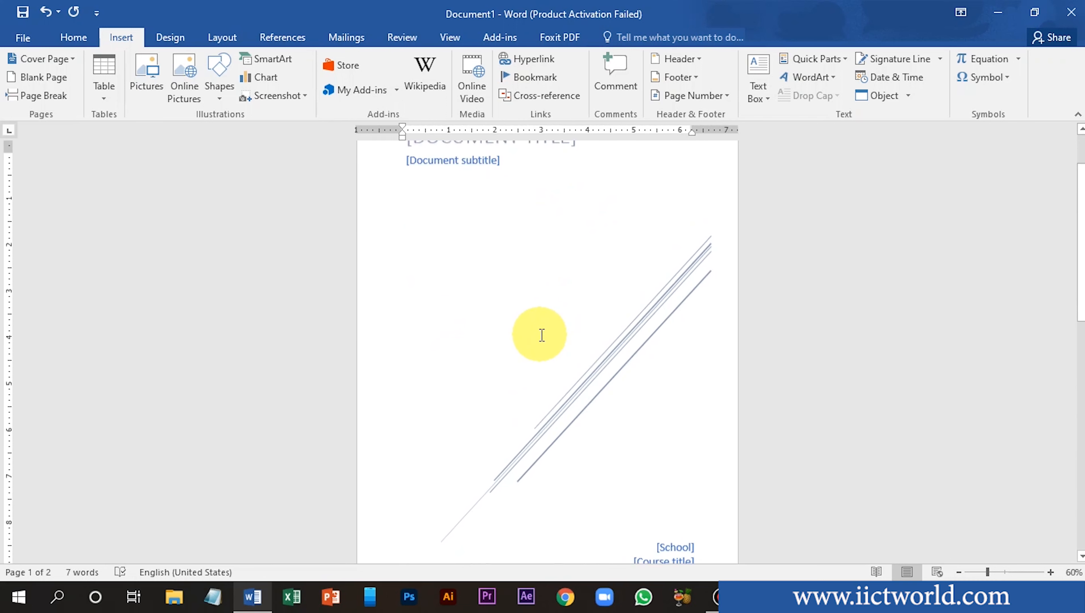
Replace the Slice (Light) cover's title placeholder with "IICT WORLD" and its subtitle placeholder with "Digital Marketing"
click(458, 192)
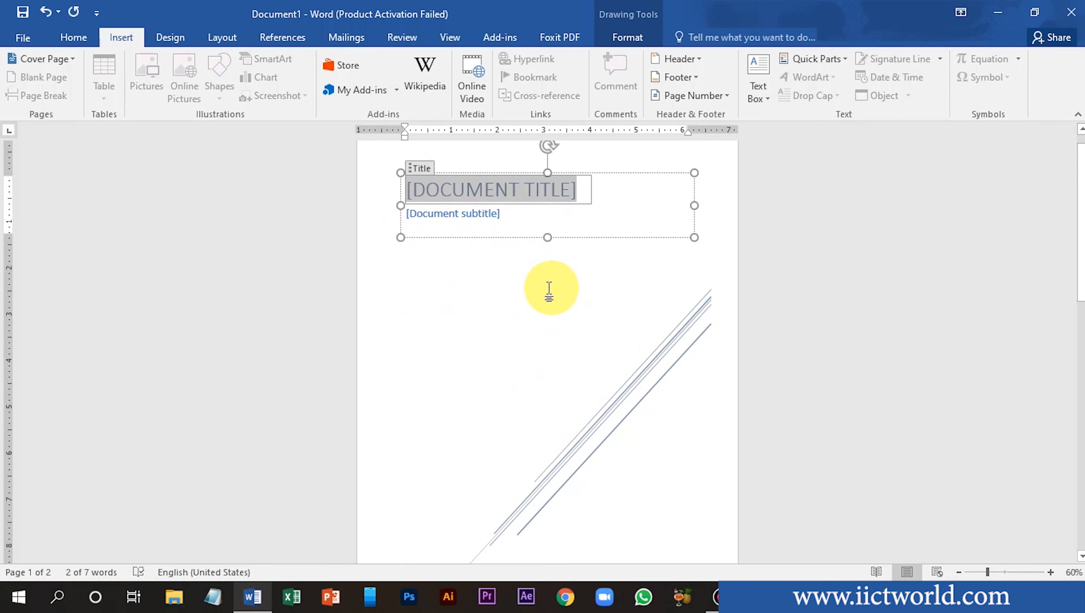
click(538, 296)
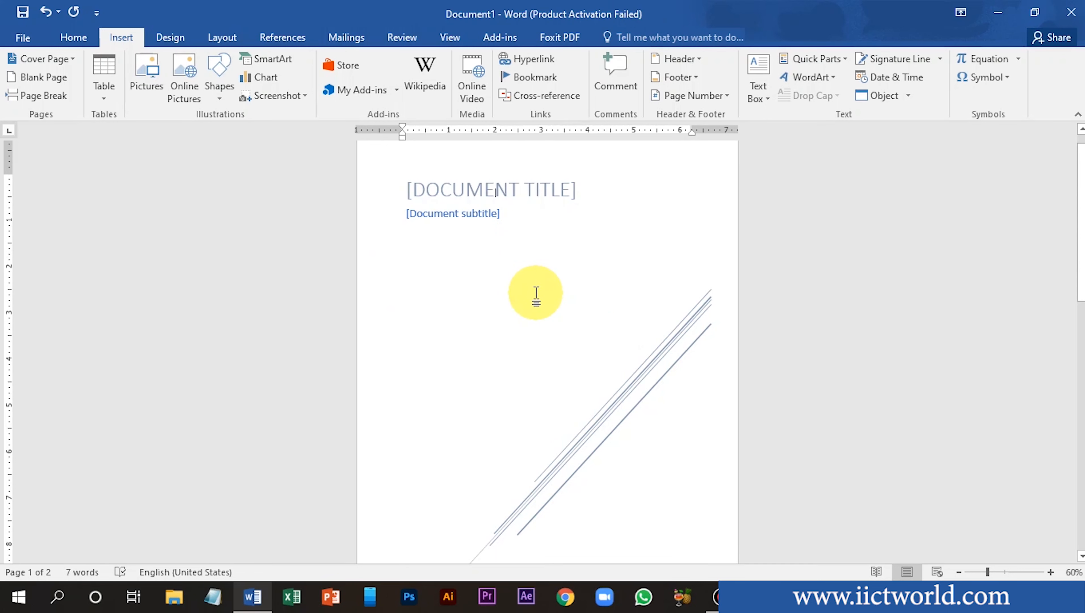
click(446, 182)
click(530, 185)
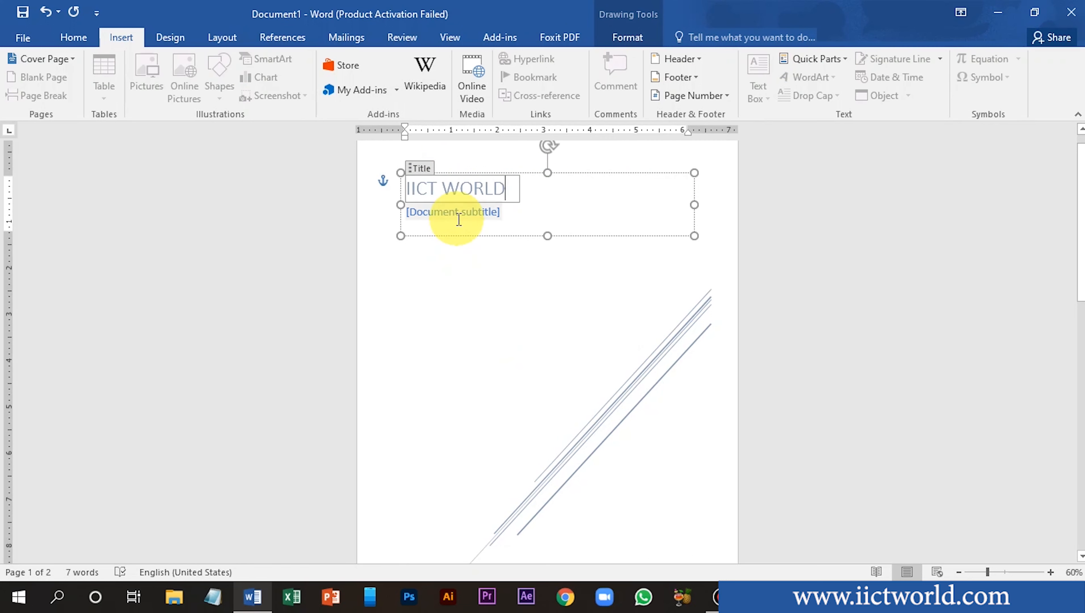
click(458, 220)
click(456, 213)
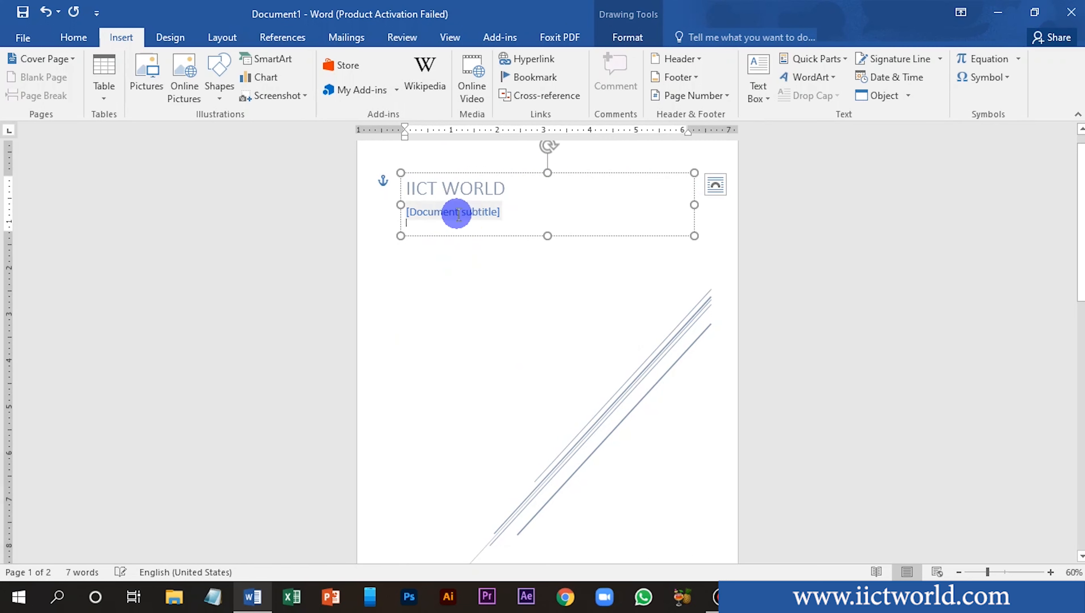
text(Digital Marketing)
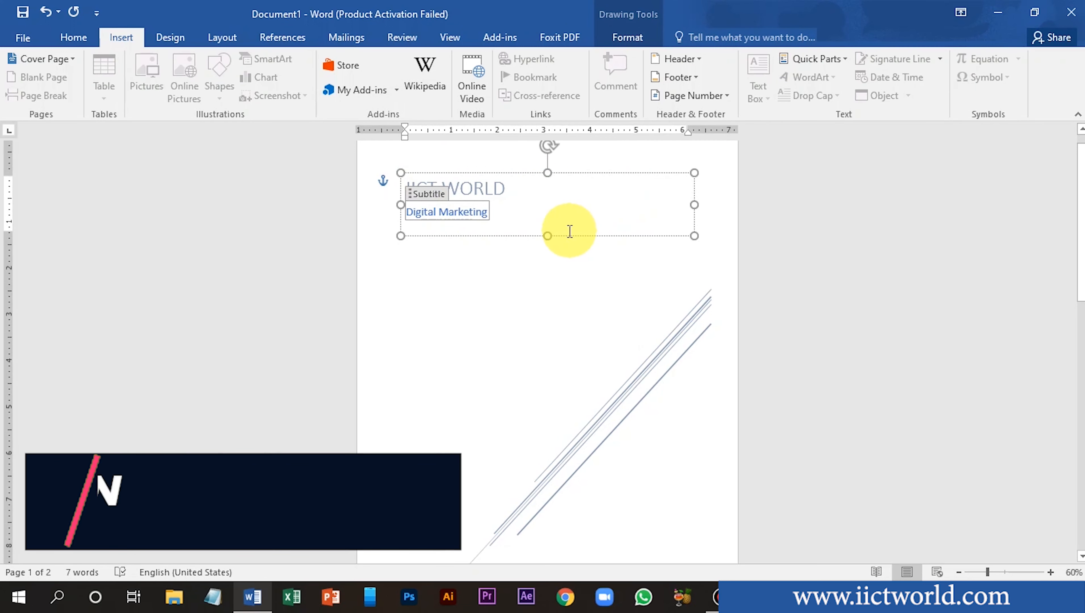
click(529, 285)
scroll(529, 285, down, 3)
click(667, 470)
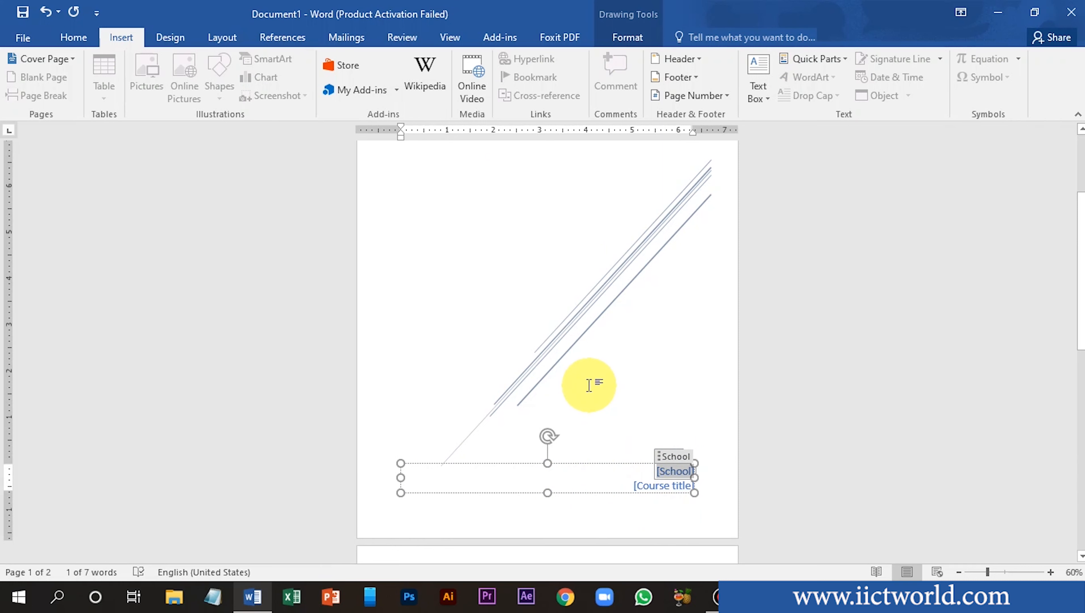
click(527, 295)
scroll(521, 279, up, 4)
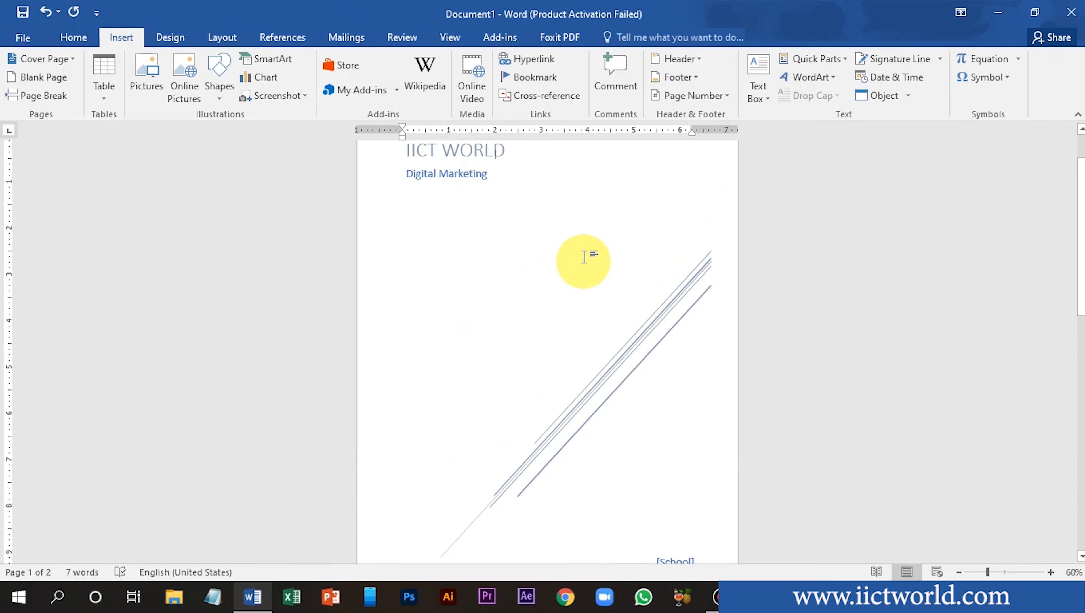
scroll(498, 314, up, 2)
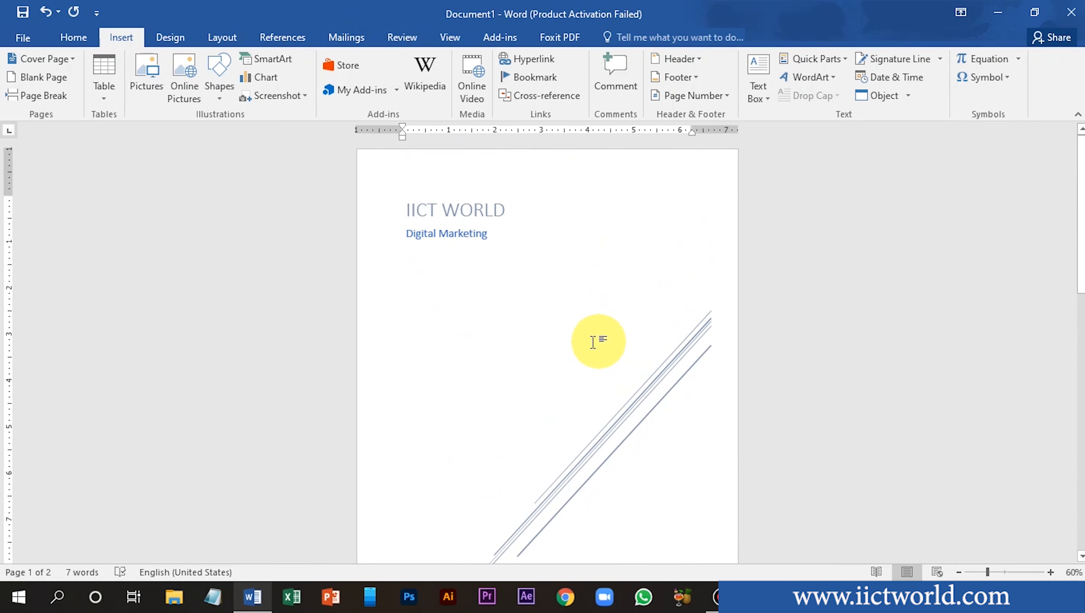
Remove the current Slice (Light) cover page from the document
click(71, 58)
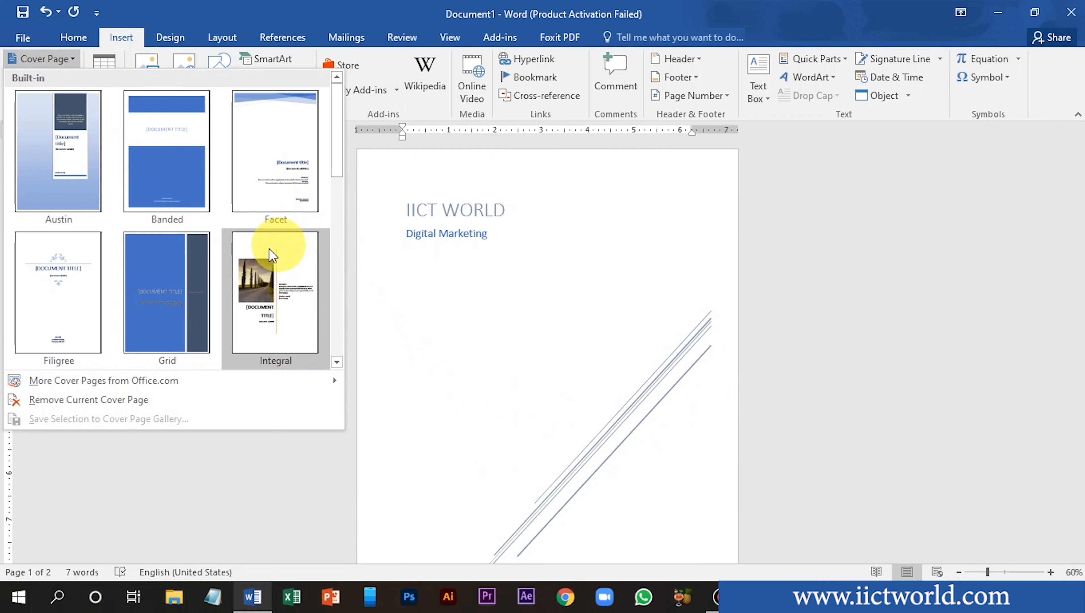
scroll(213, 280, down, 3)
scroll(213, 279, down, 1)
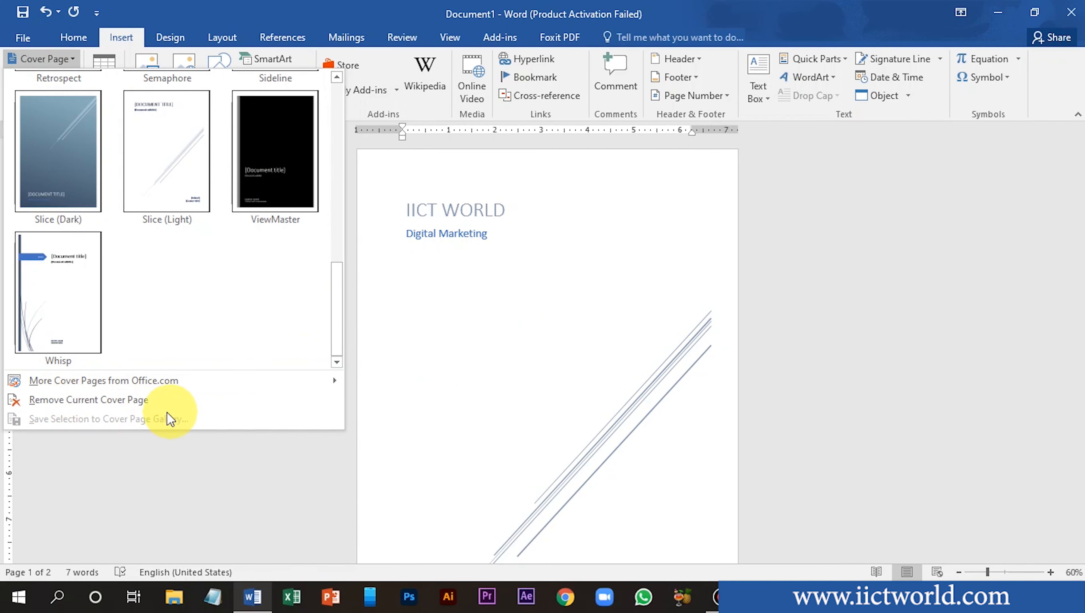
click(146, 403)
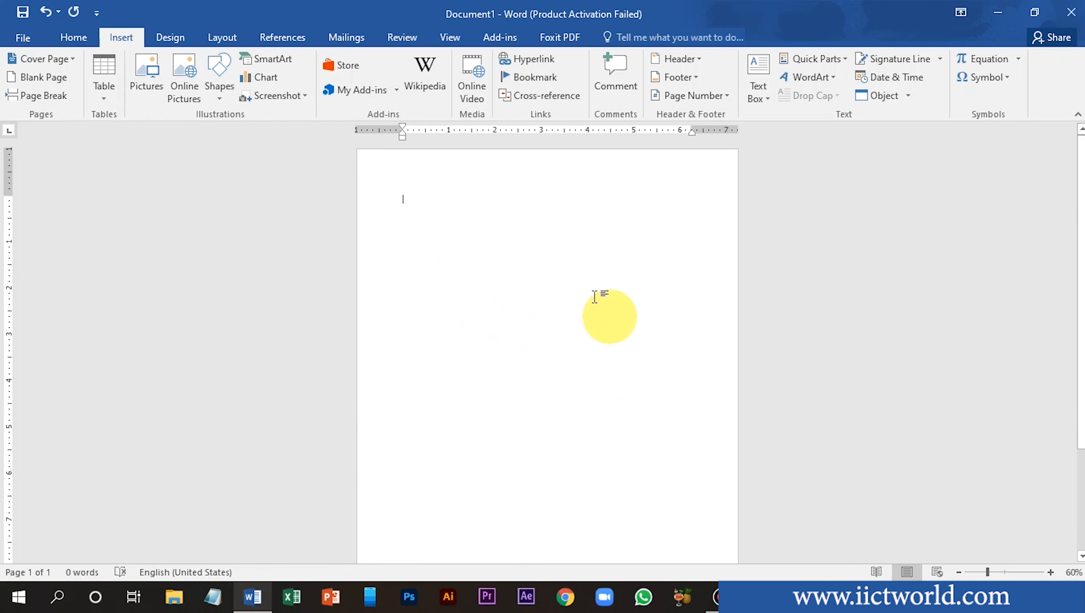
Insert the built-in Filigree cover page and remove it from the document again
click(65, 59)
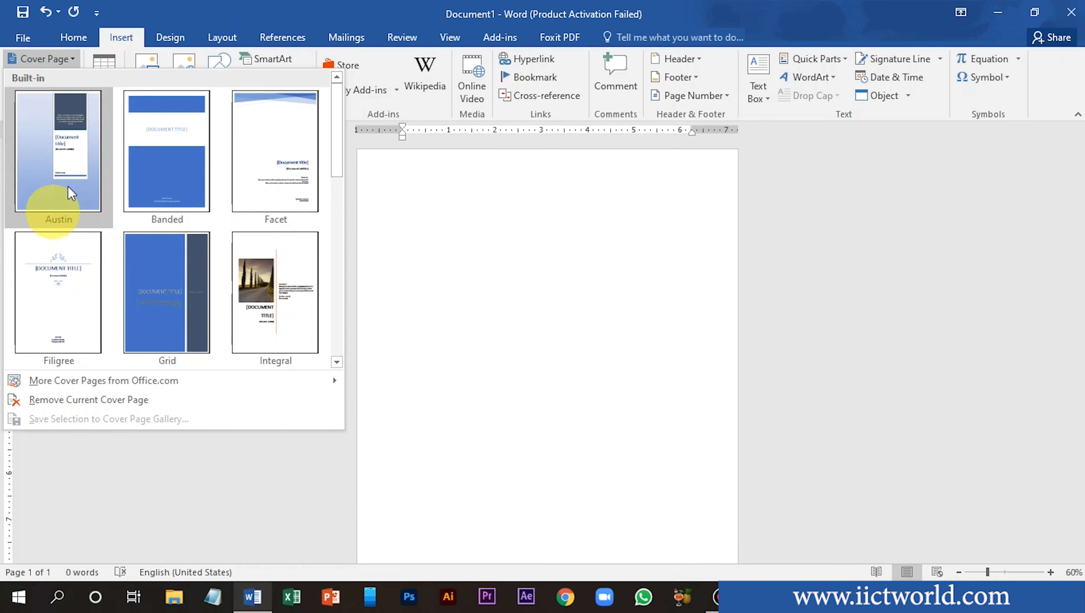
click(57, 292)
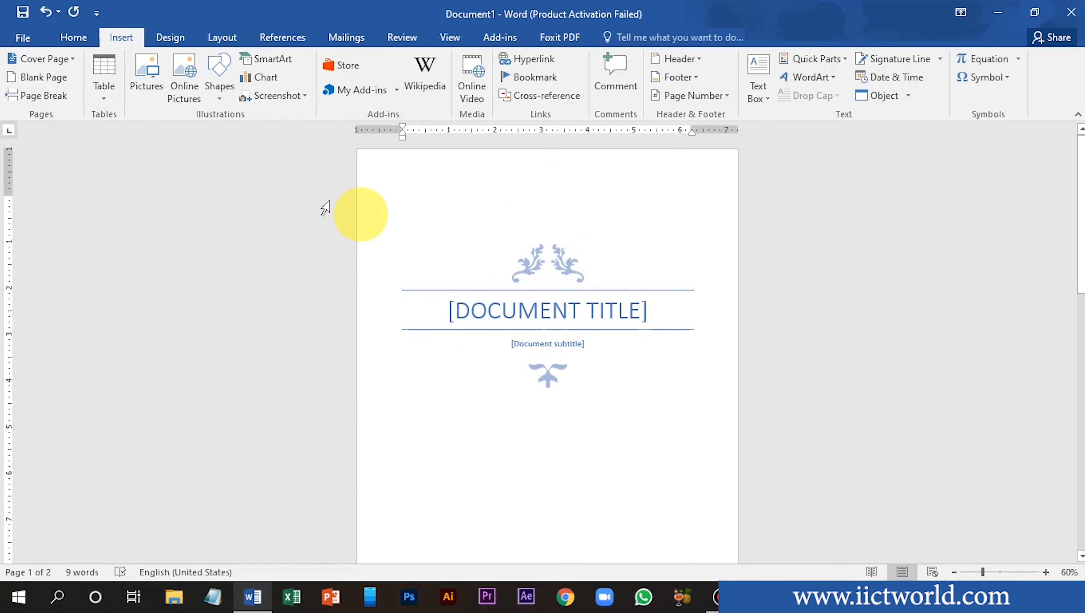
click(71, 59)
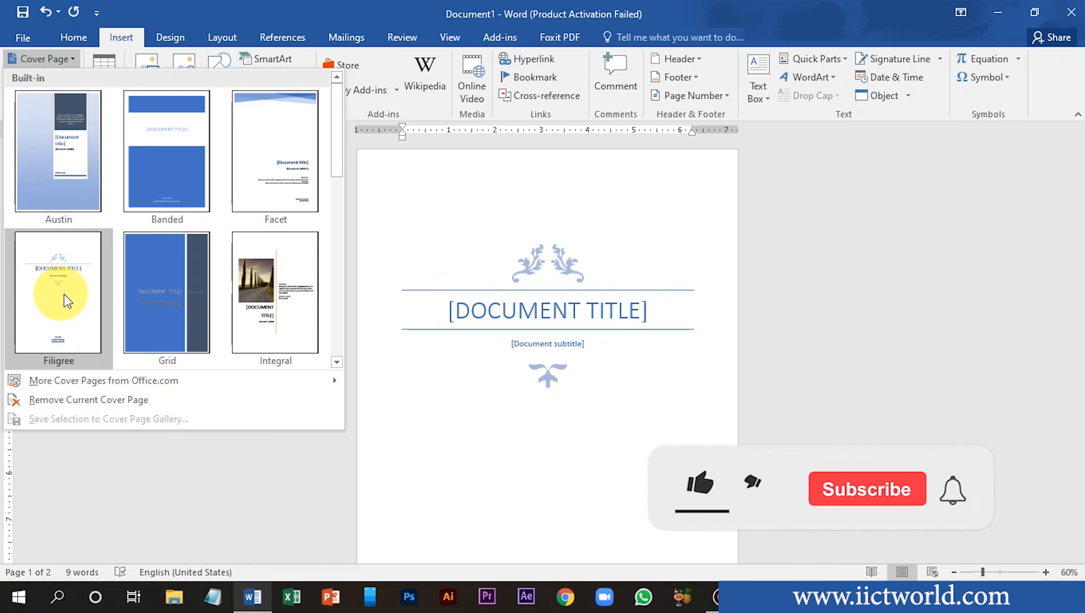
click(564, 326)
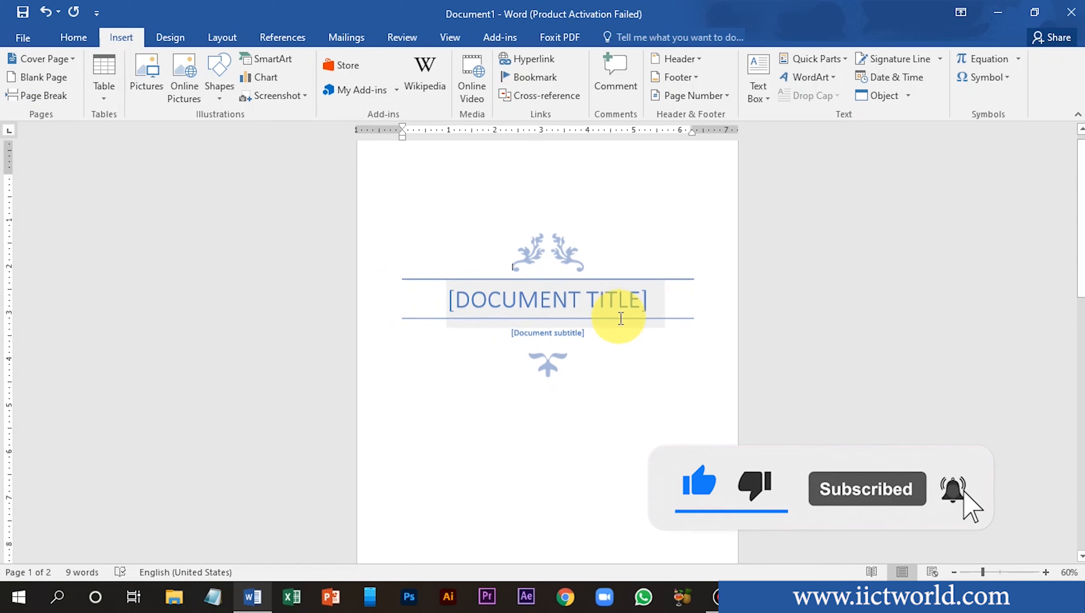
scroll(601, 343, down, 4)
scroll(549, 313, up, 4)
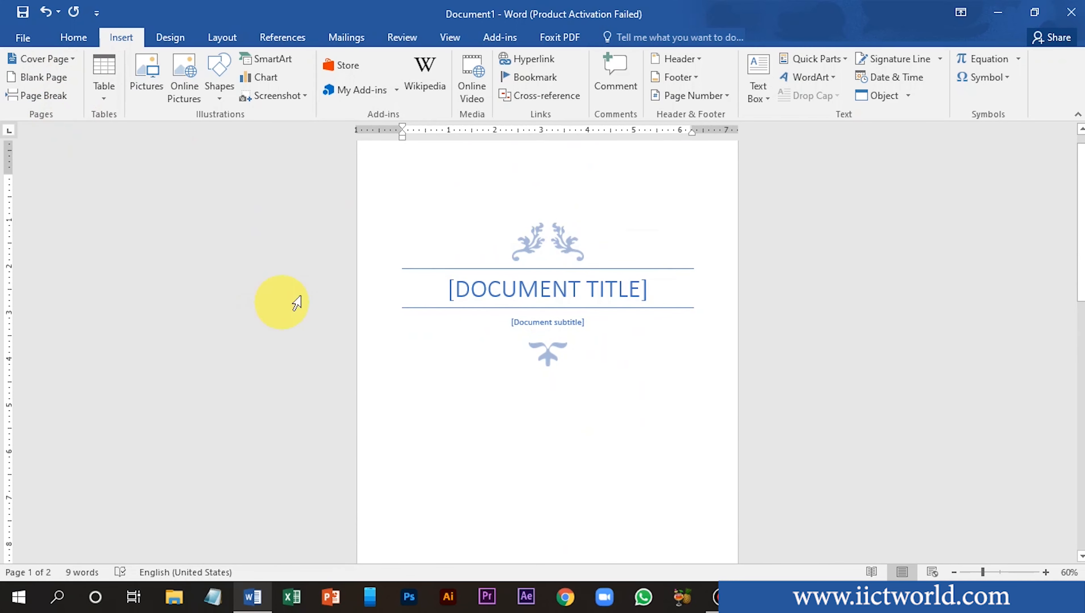
click(73, 59)
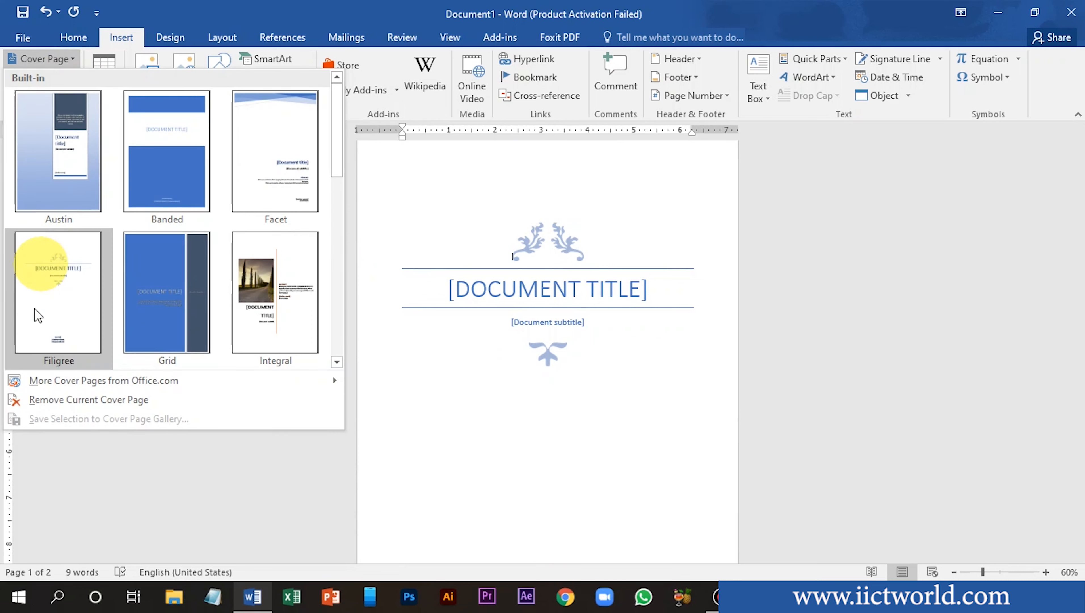
click(86, 400)
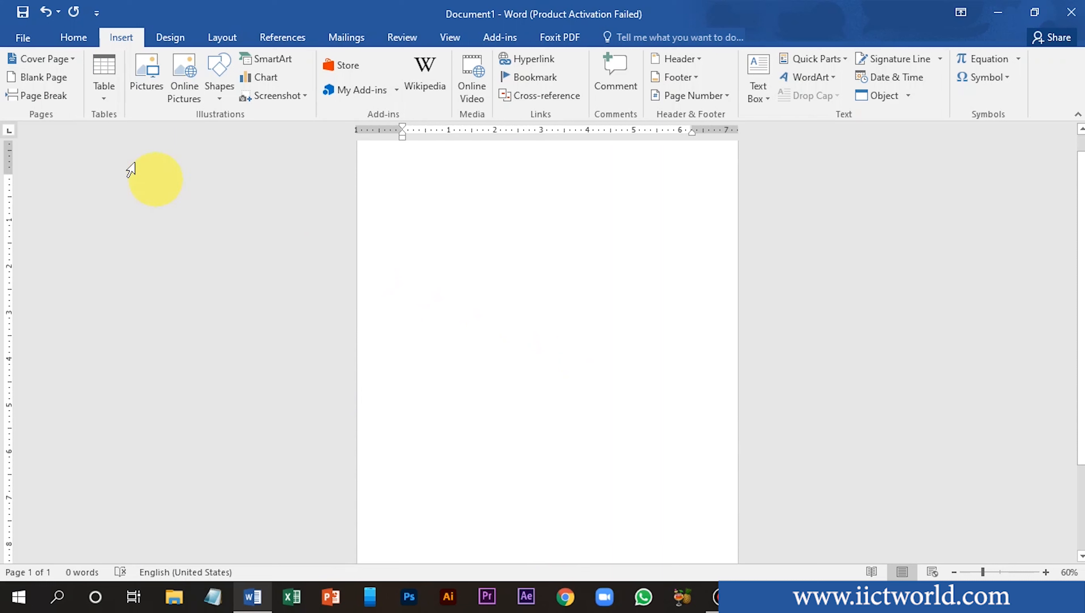
Insert the built-in Slice (Dark) cover page into the empty document
click(73, 59)
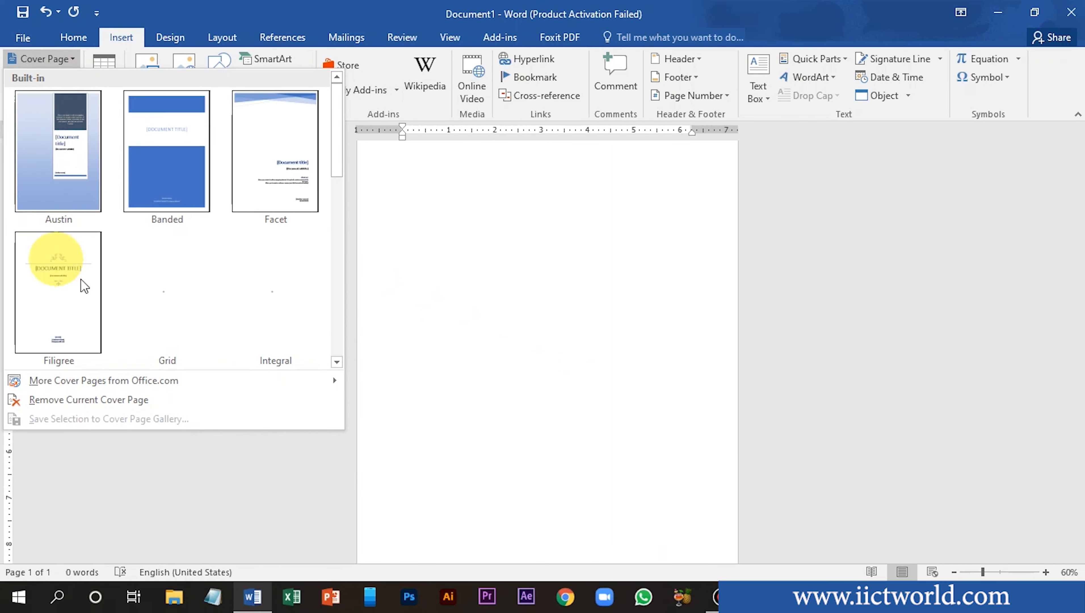
scroll(186, 266, down, 5)
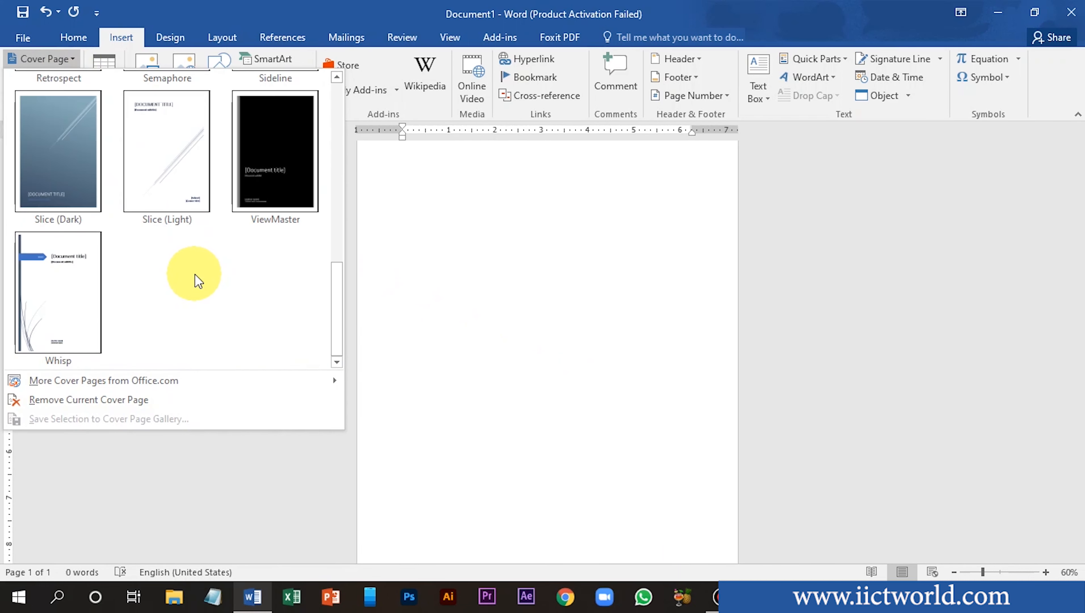
click(60, 180)
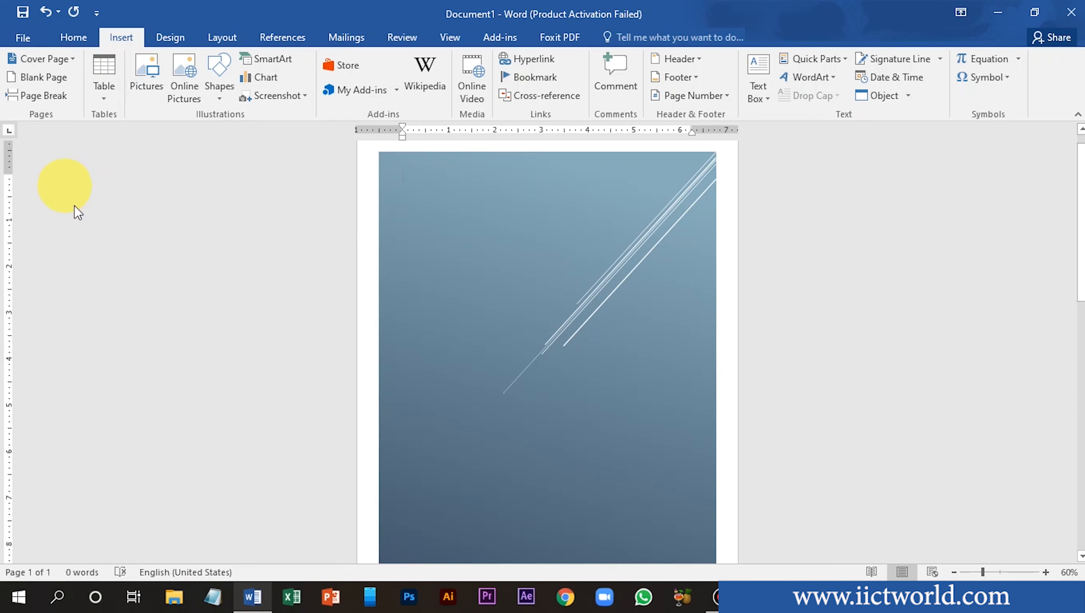
Replace the cover page's title placeholder with "IICT WORLD" and its subtitle placeholder with "Graphic Designer"
scroll(520, 263, down, 5)
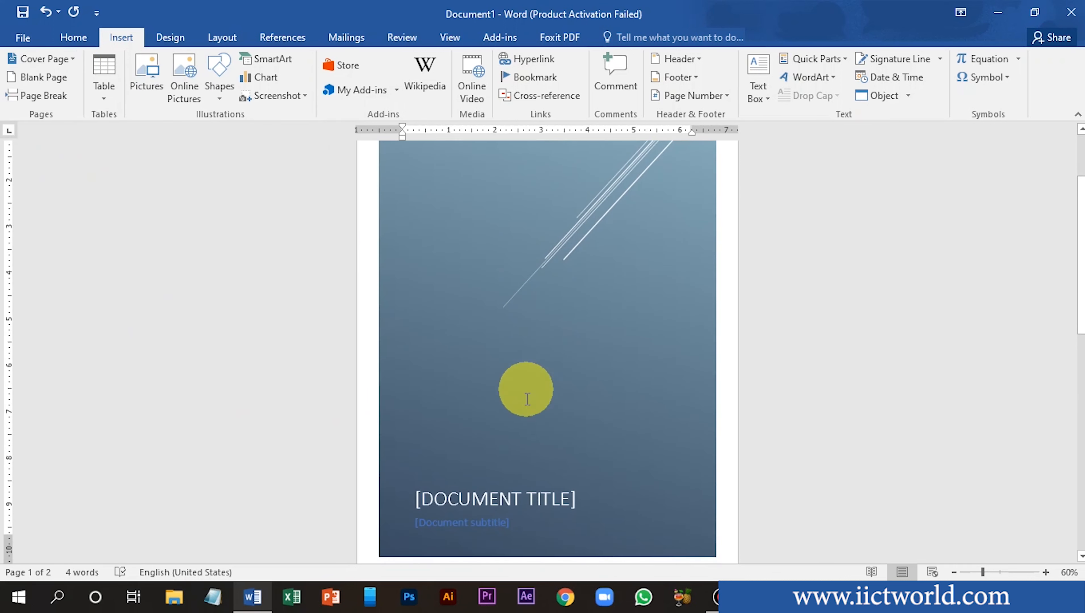
click(484, 479)
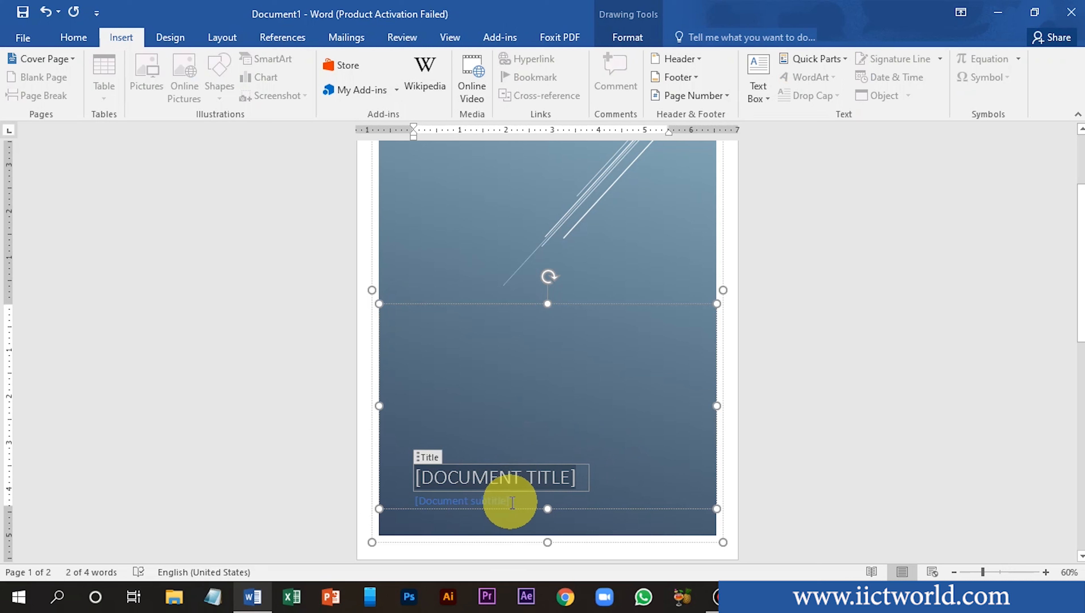
key(BackSpace)
text(IICT)
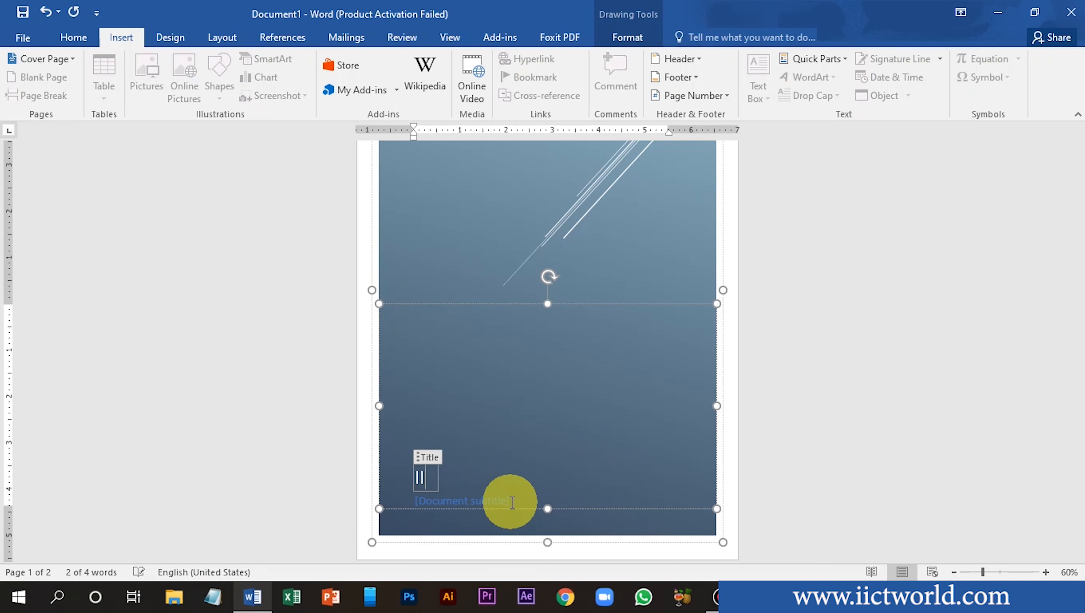
text(WORLD)
click(512, 503)
text(Graphic Designer)
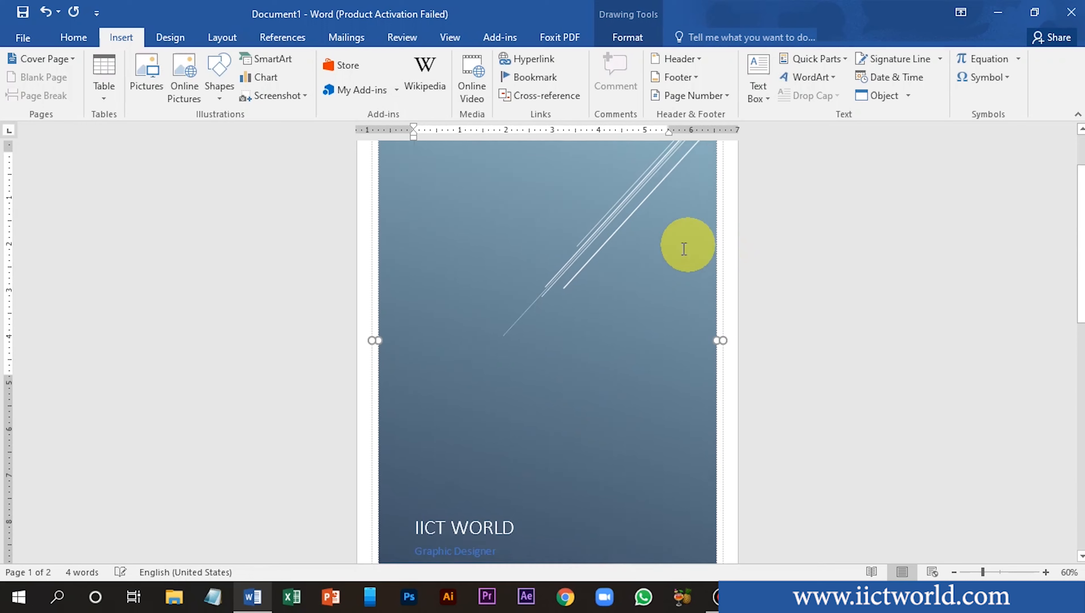
key(Return)
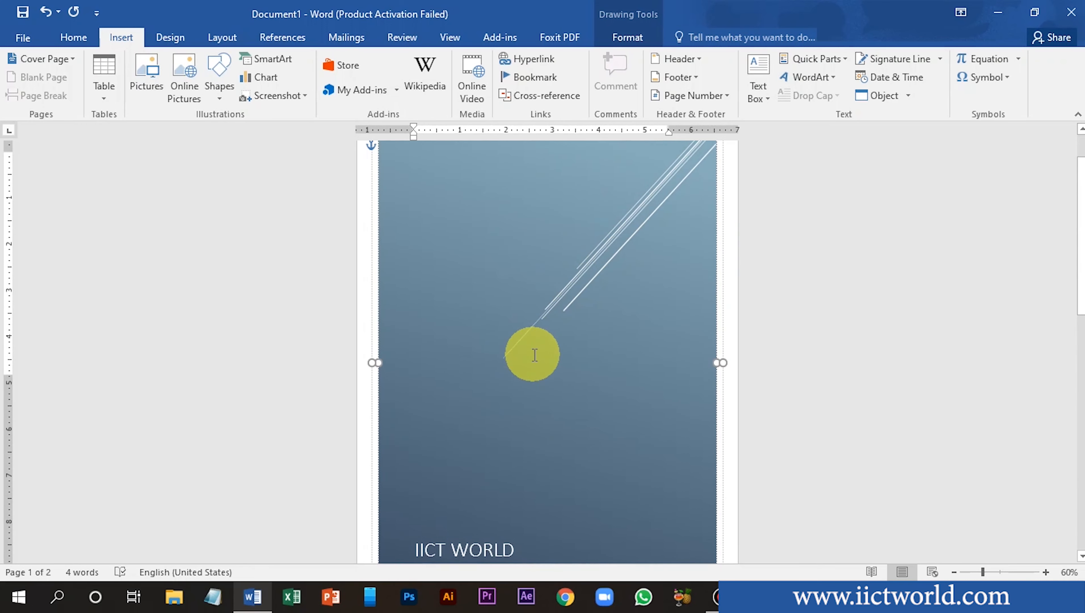
click(21, 39)
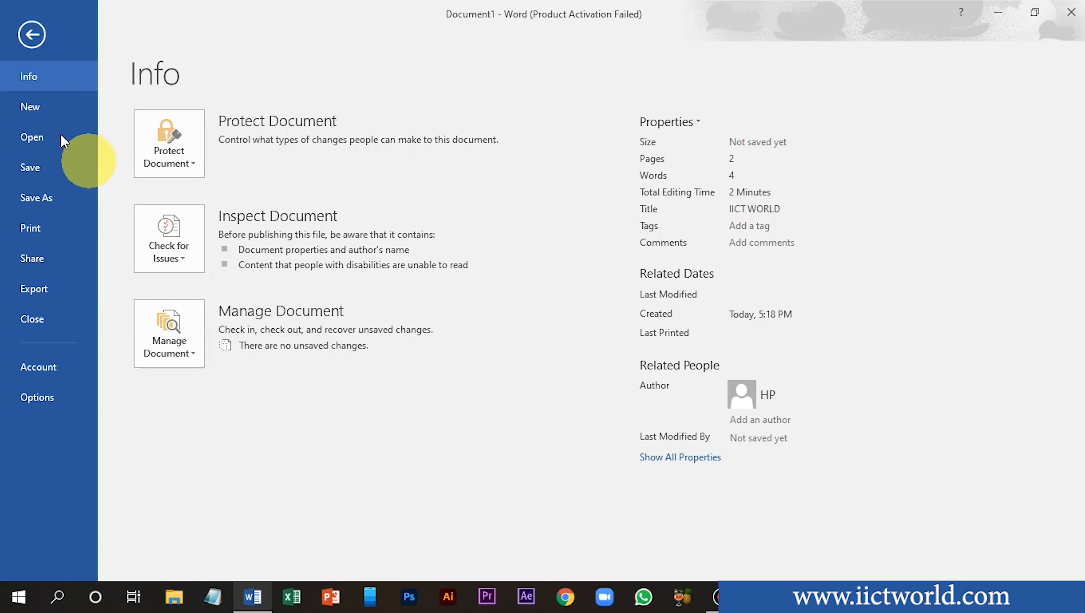
click(31, 33)
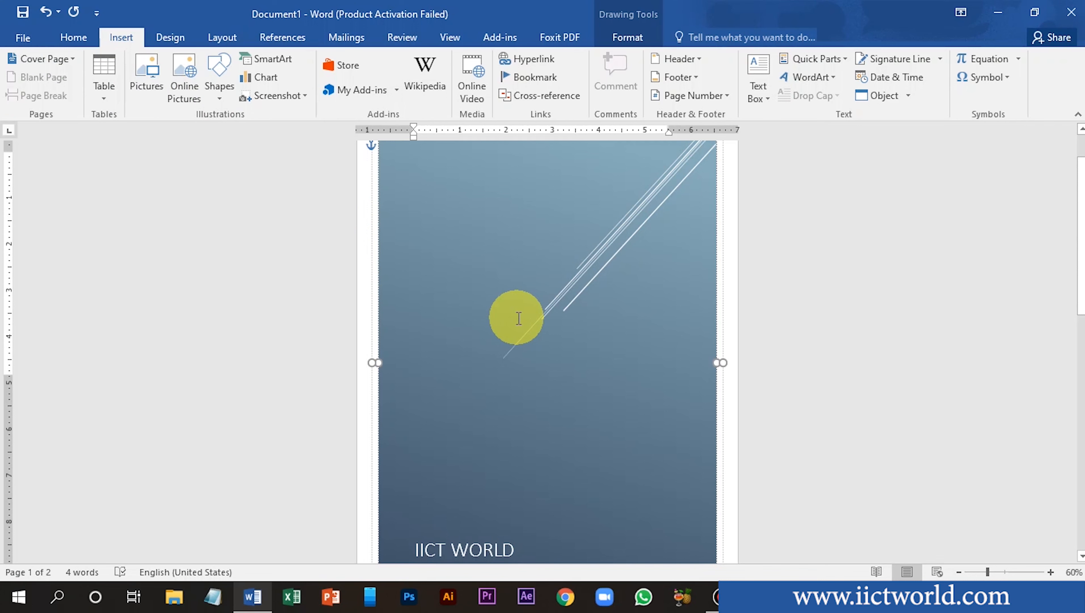
Remove the current Slice (Dark) cover page from the document, leaving no replacement cover page inserted
key(ctrl+p)
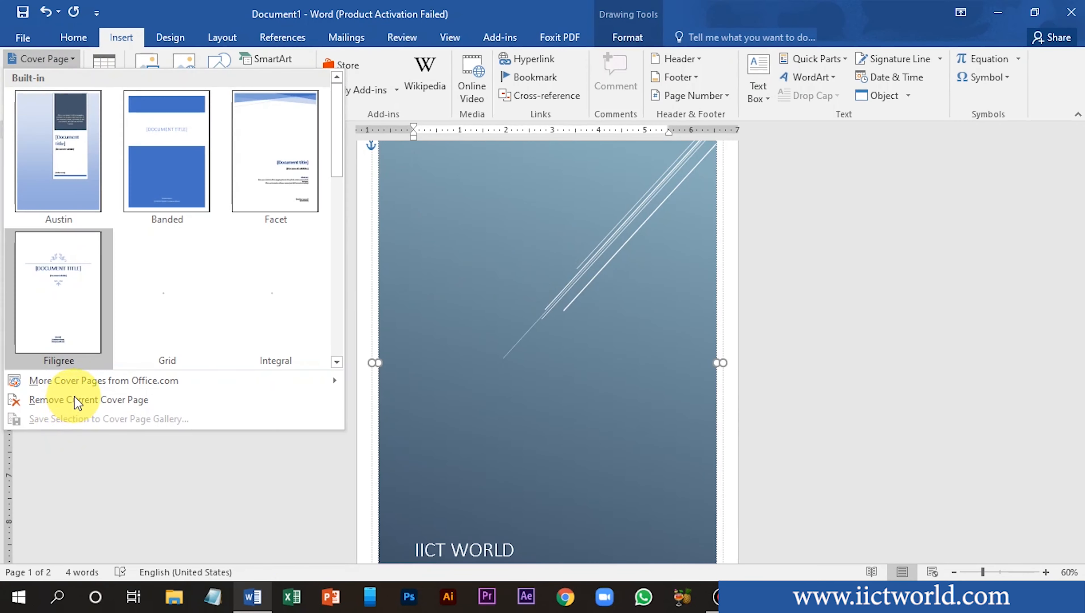
click(77, 400)
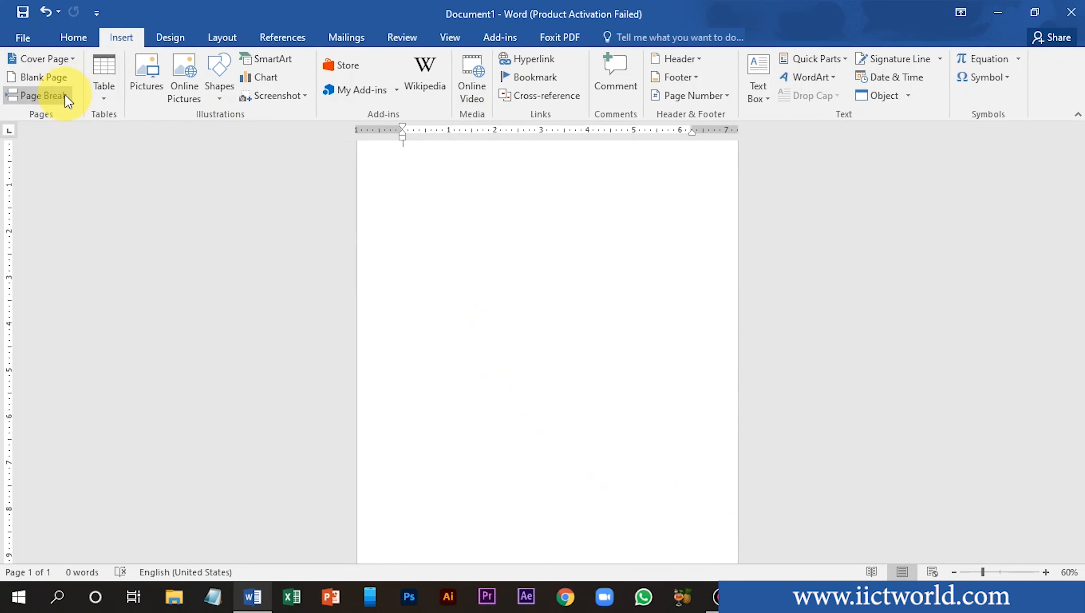
click(69, 59)
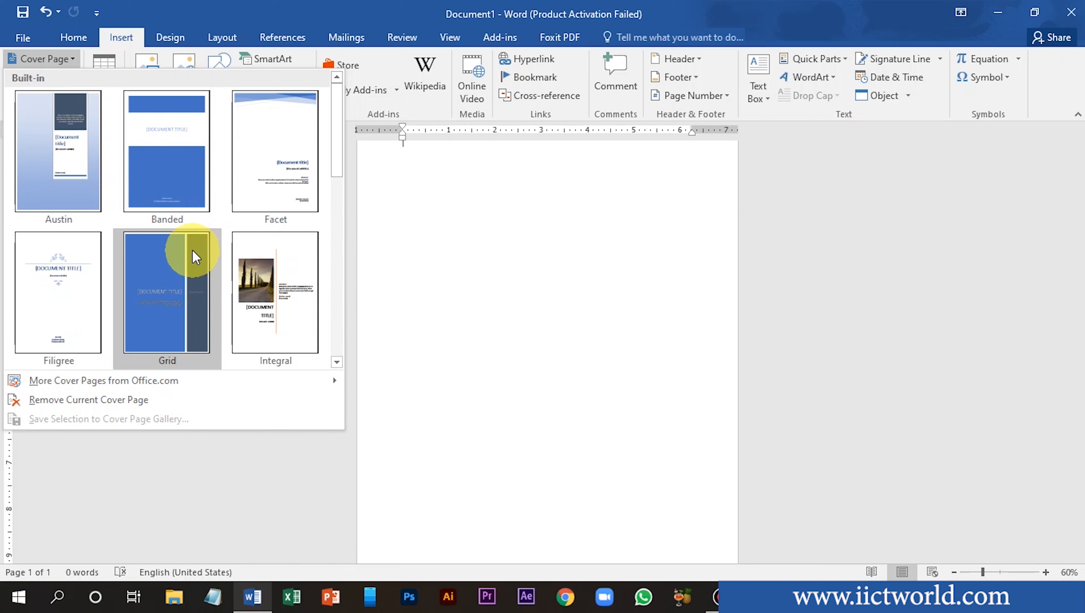
click(443, 256)
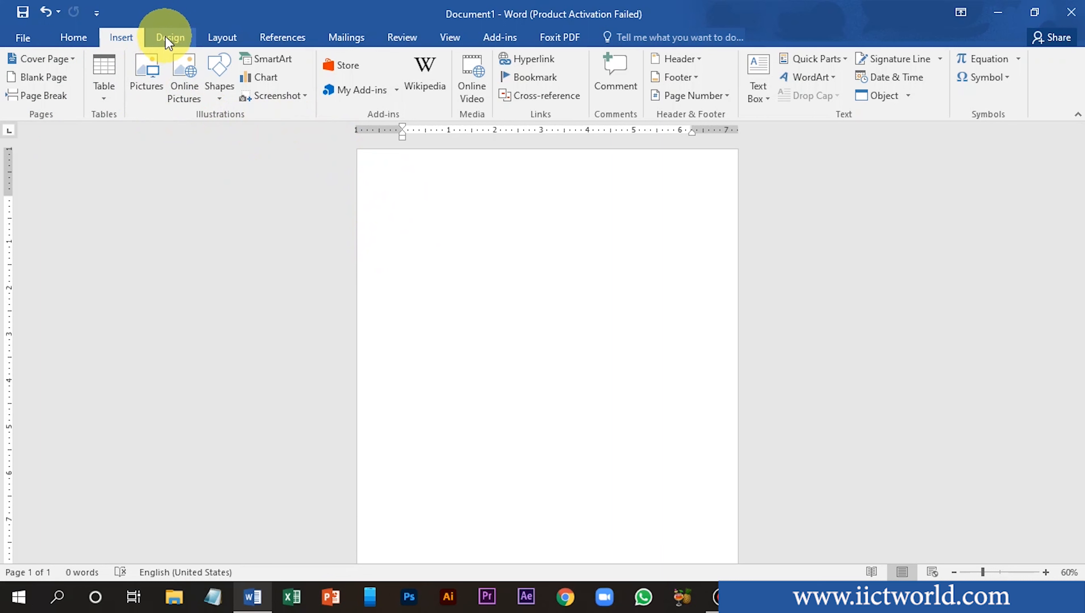
Insert the office portrait photo across the full width of the empty page's top edge
click(144, 88)
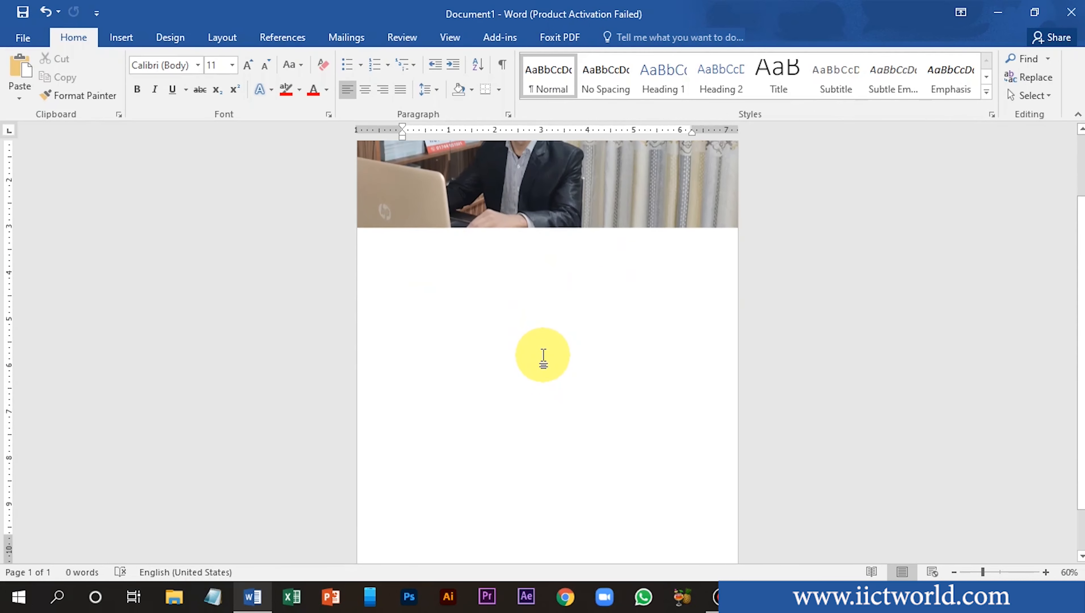
scroll(543, 356, down, 3)
scroll(541, 319, up, 3)
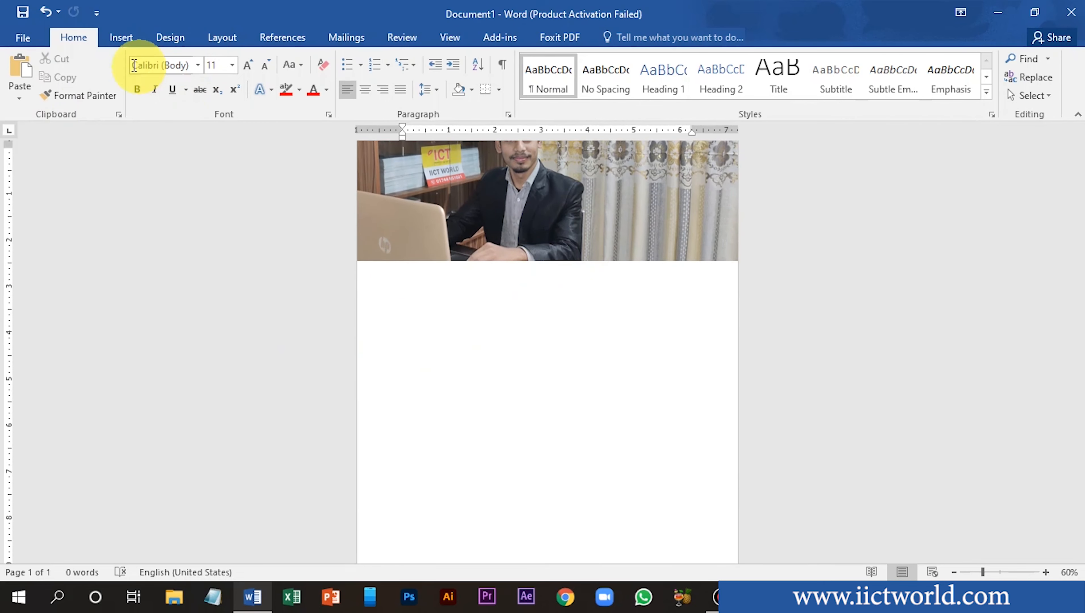
Add a text box with the founder's name and "Founder | IICT WORLD" below the photo and move it slightly up
click(121, 38)
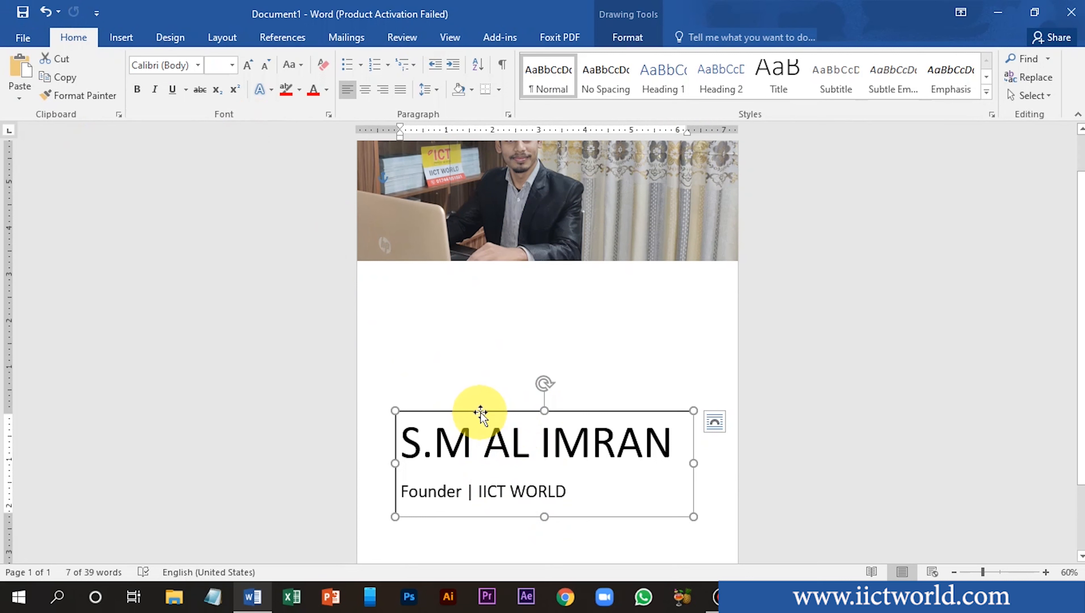
mouse_move(480, 412)
mouse_down()
mouse_move(479, 356)
mouse_move(477, 380)
mouse_up()
click(552, 342)
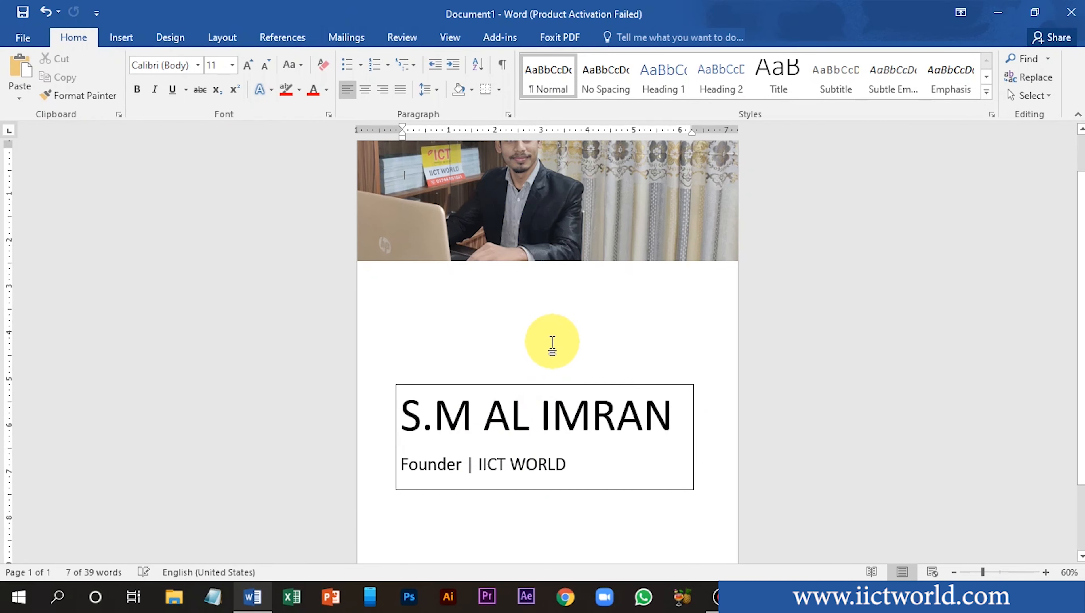
scroll(588, 355, down, 3)
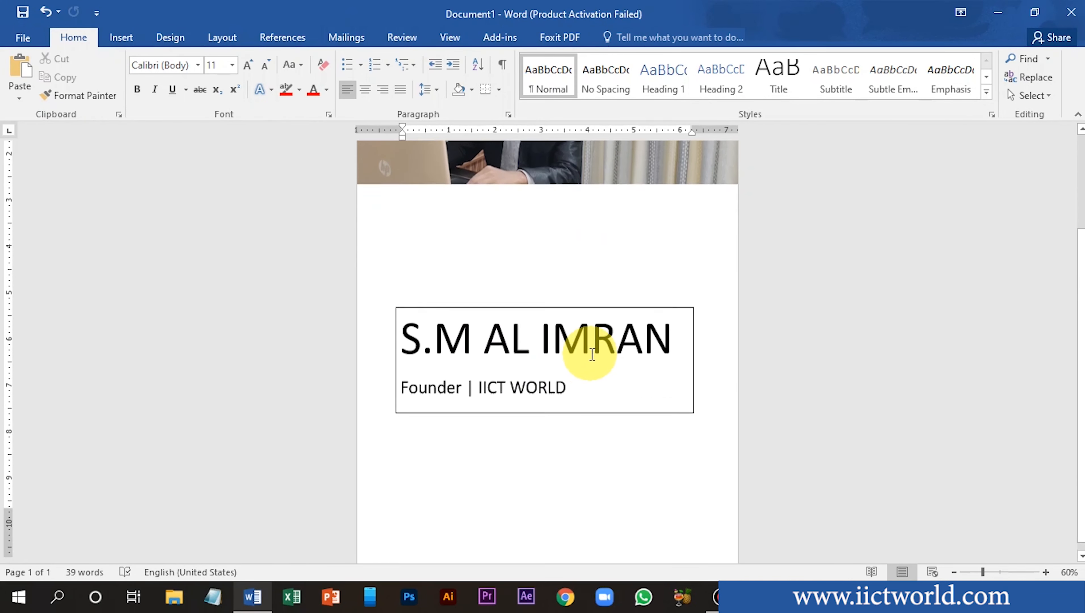
scroll(482, 281, up, 5)
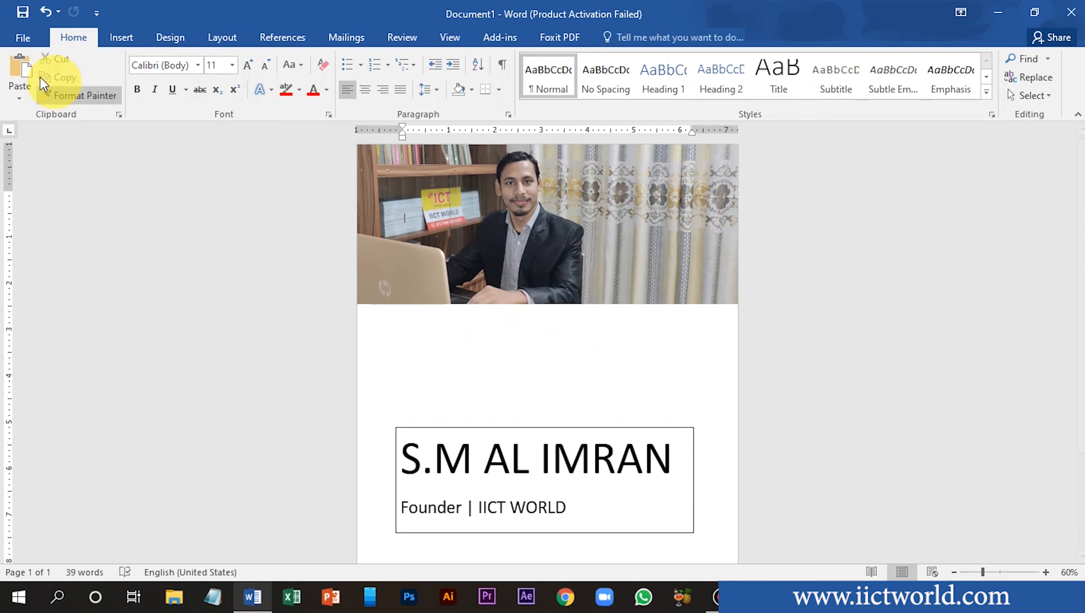
Save the selected photo to the Cover Page Gallery as a building block named "im" and check the gallery for it
click(121, 38)
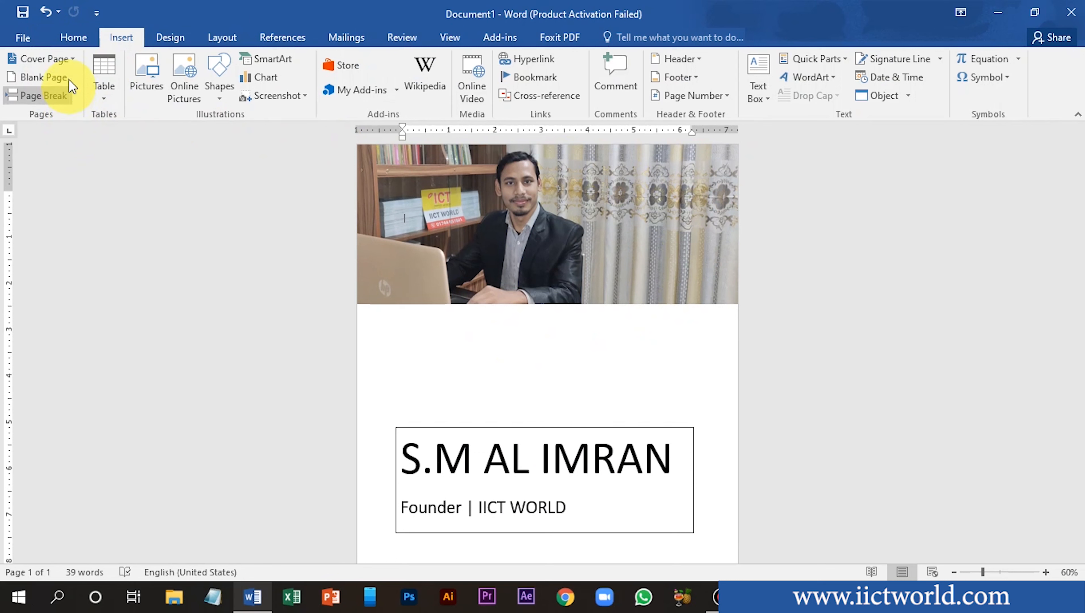
click(73, 60)
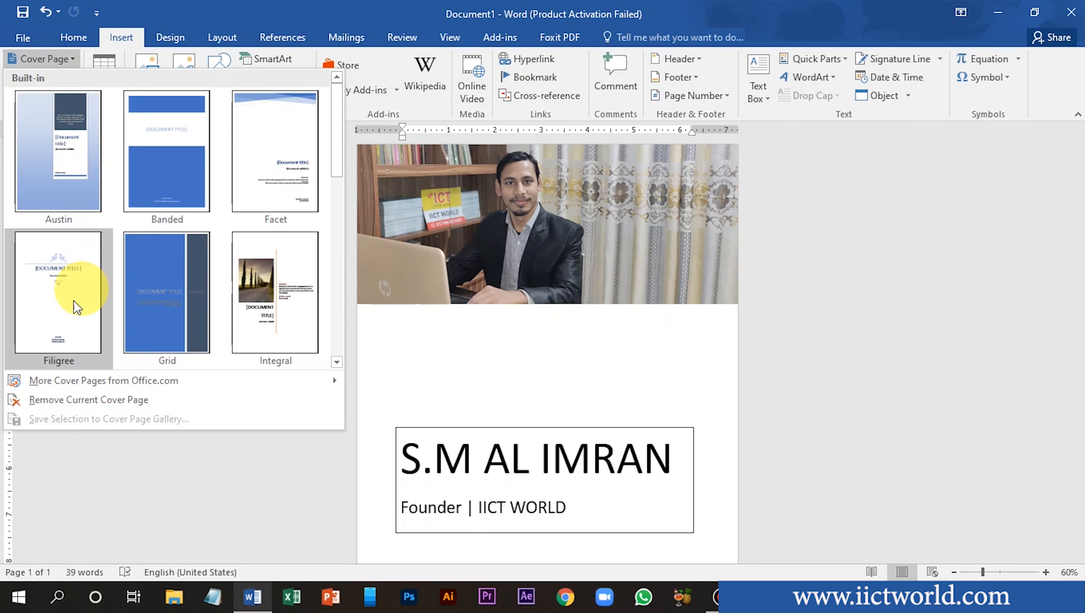
click(455, 349)
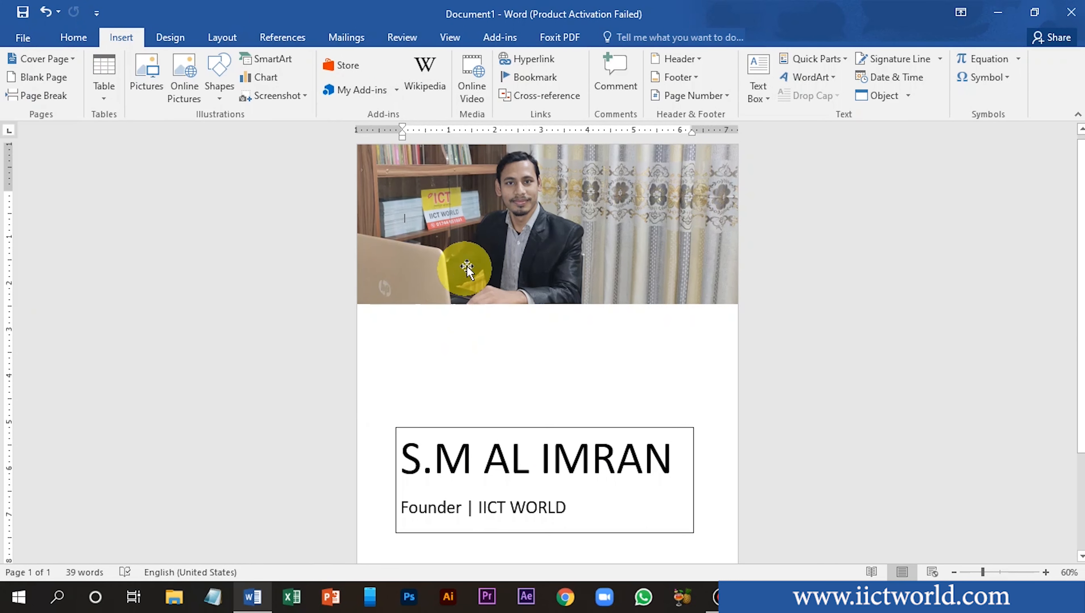
click(433, 293)
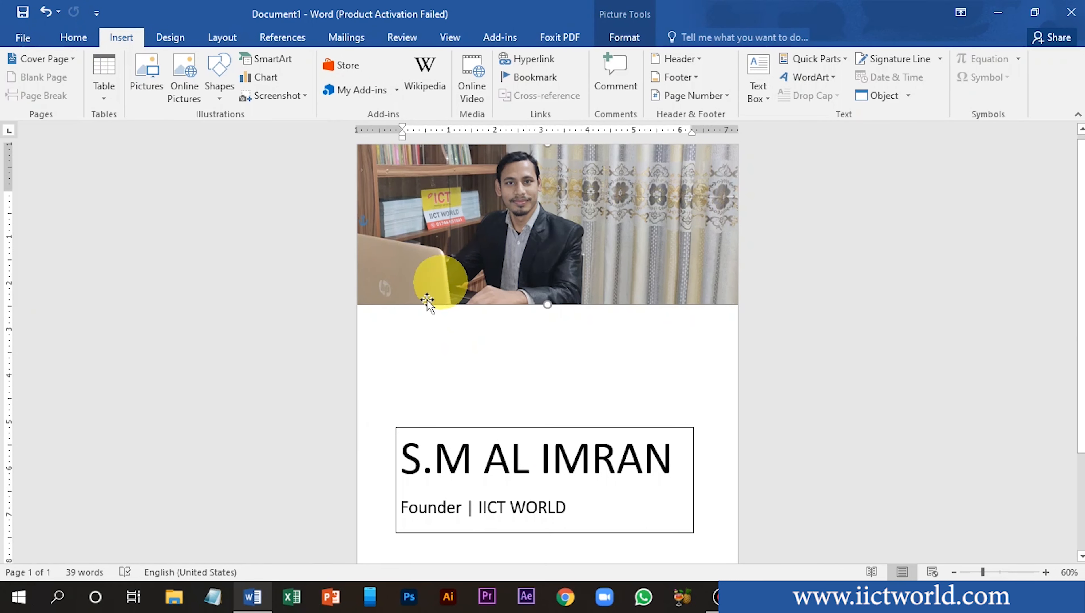
click(75, 61)
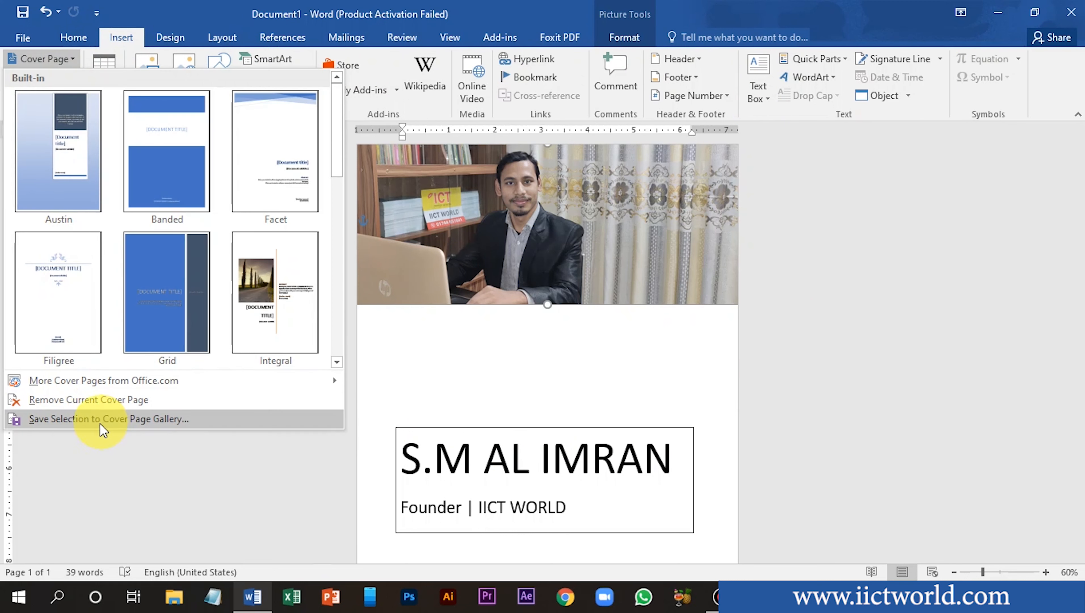
click(118, 423)
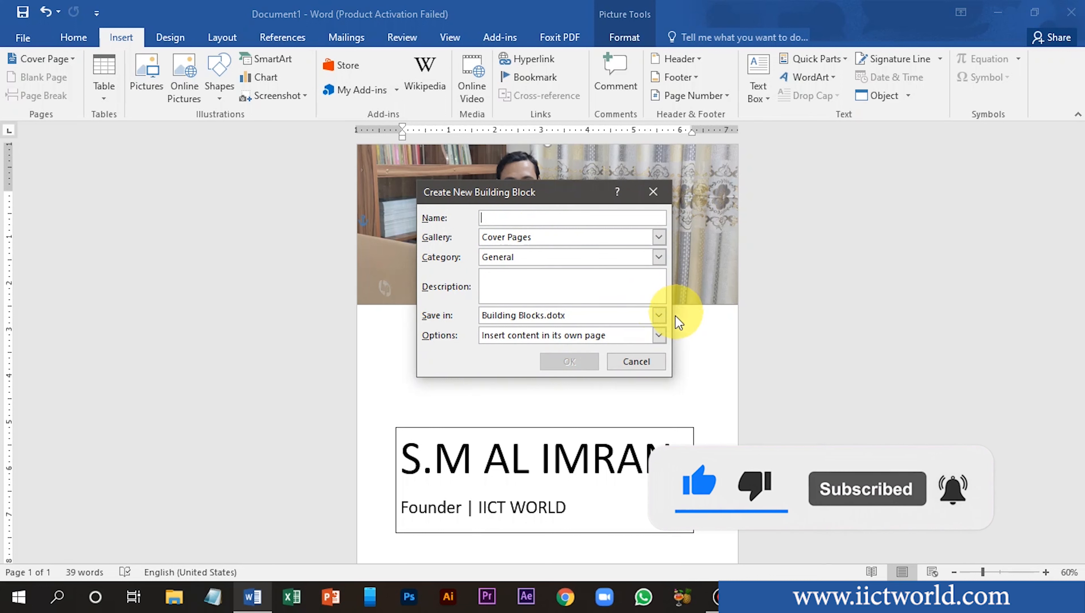
text(im)
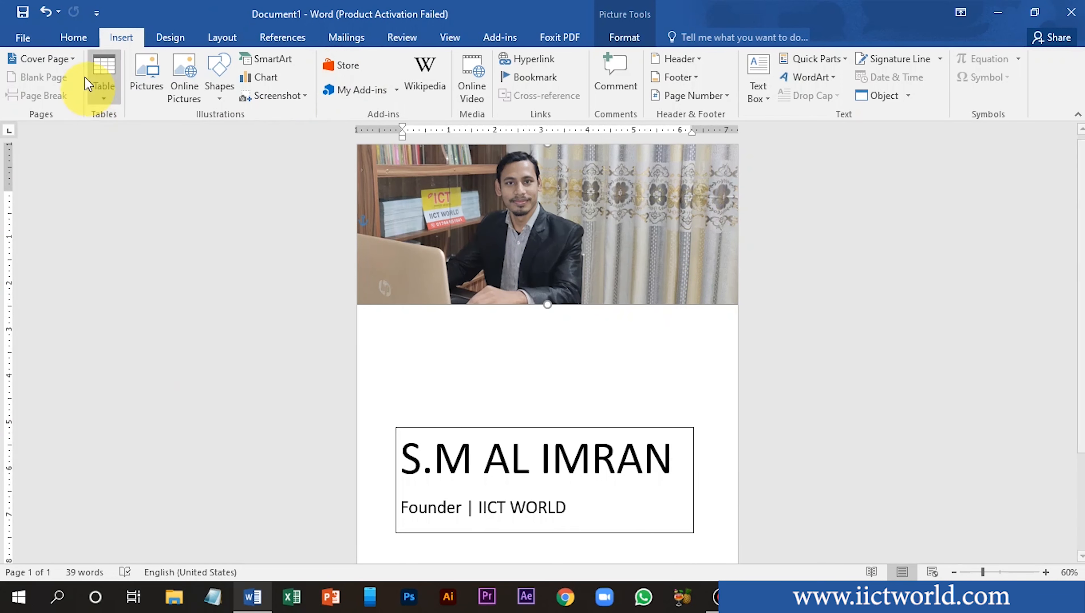
click(43, 59)
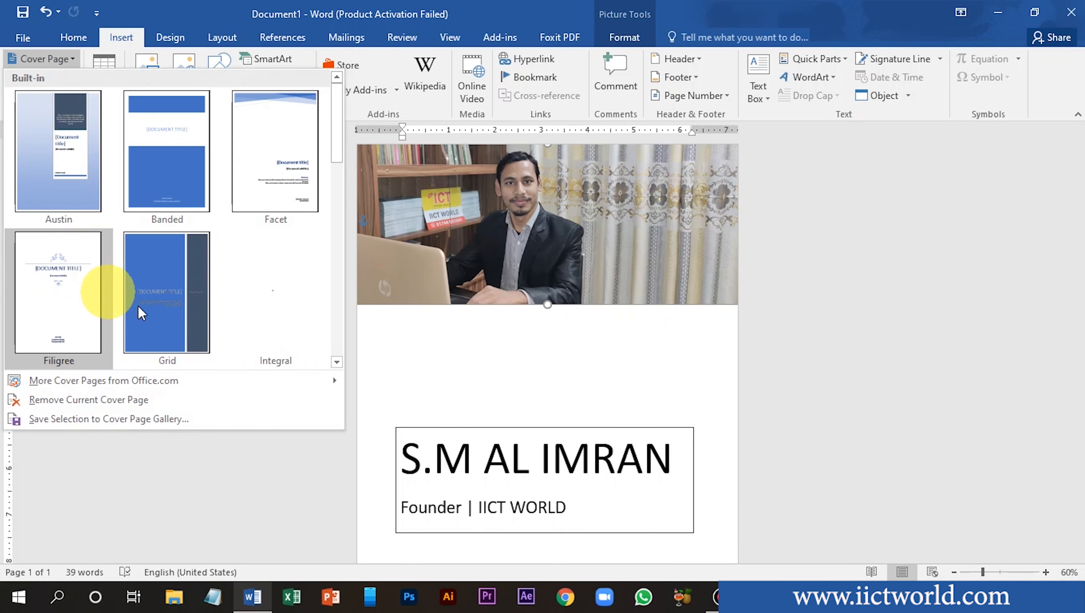
scroll(181, 197, down, 5)
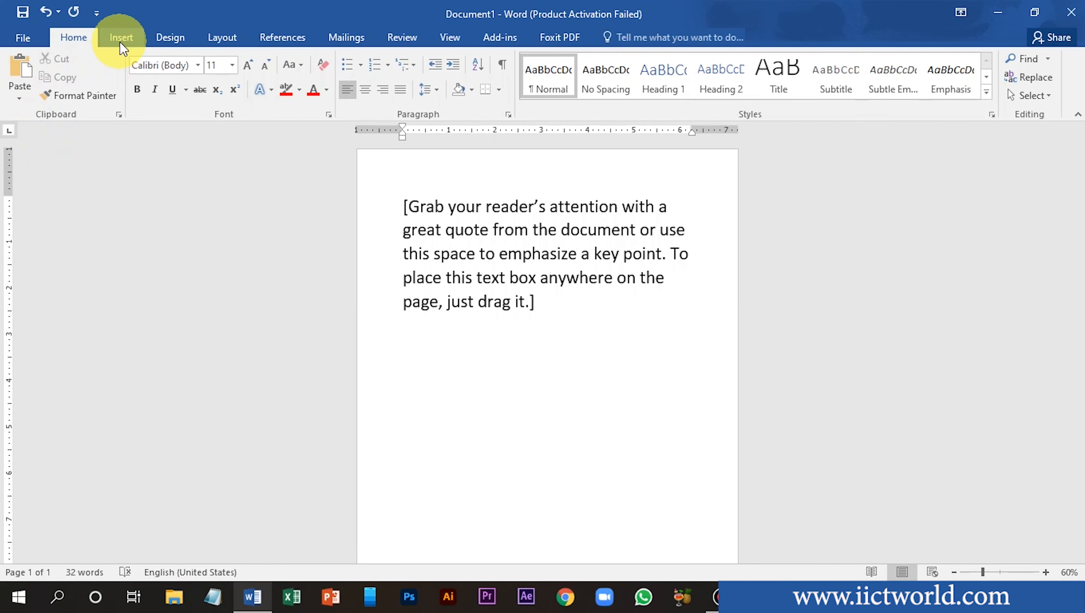
Paste four more copies of the "Grab your reader's attention" paragraph into the document
click(120, 39)
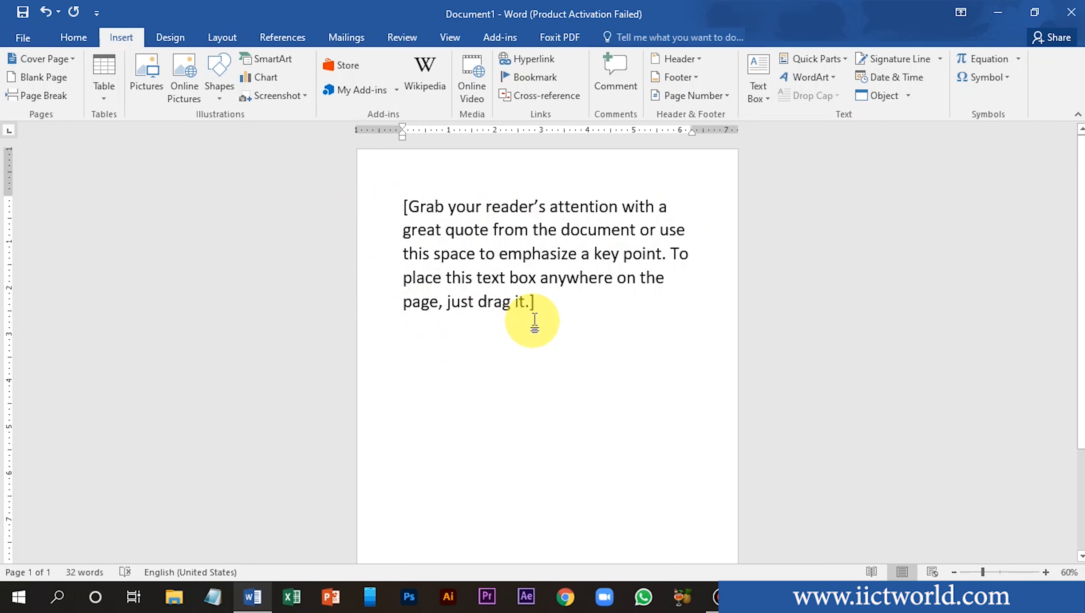
key(ctrl+v)
key(ctrl+v)
key(ctrl+v)
key(ctrl+v)
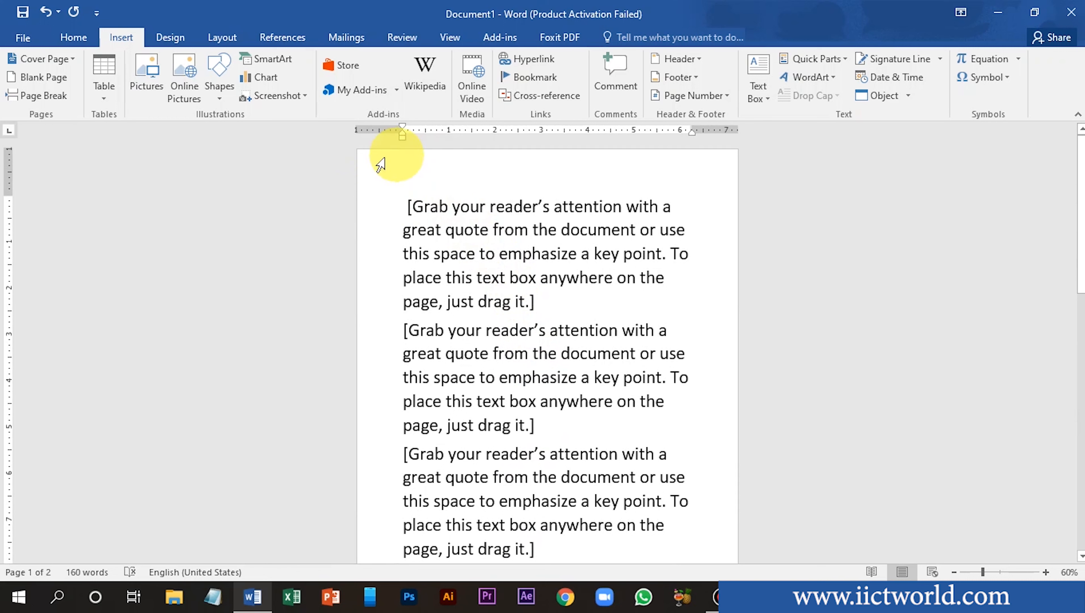
Insert a blank page before the first paragraph and undo the insertion
click(408, 208)
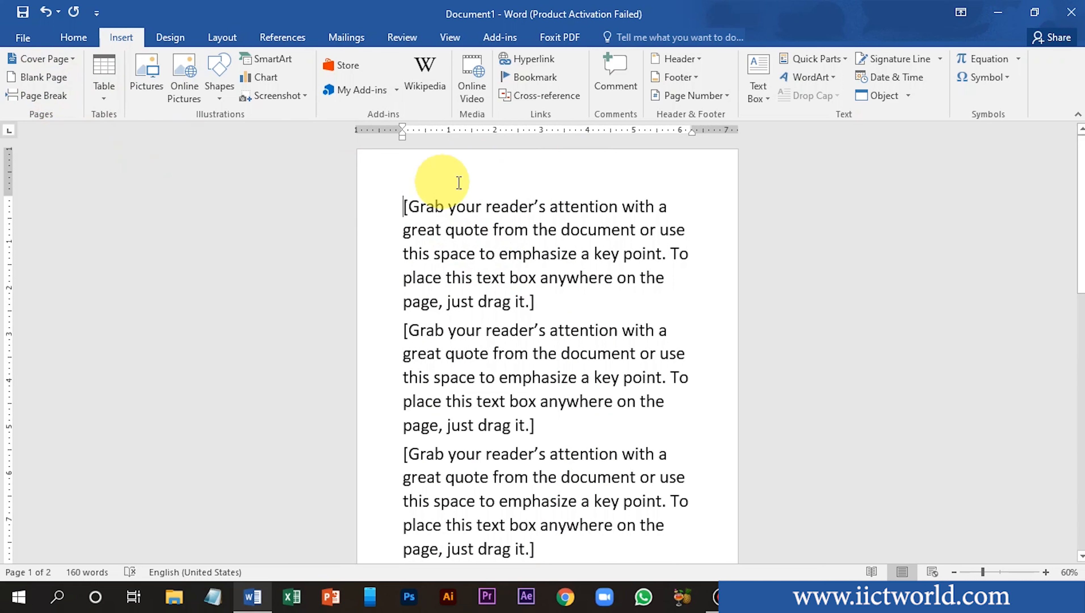
click(43, 77)
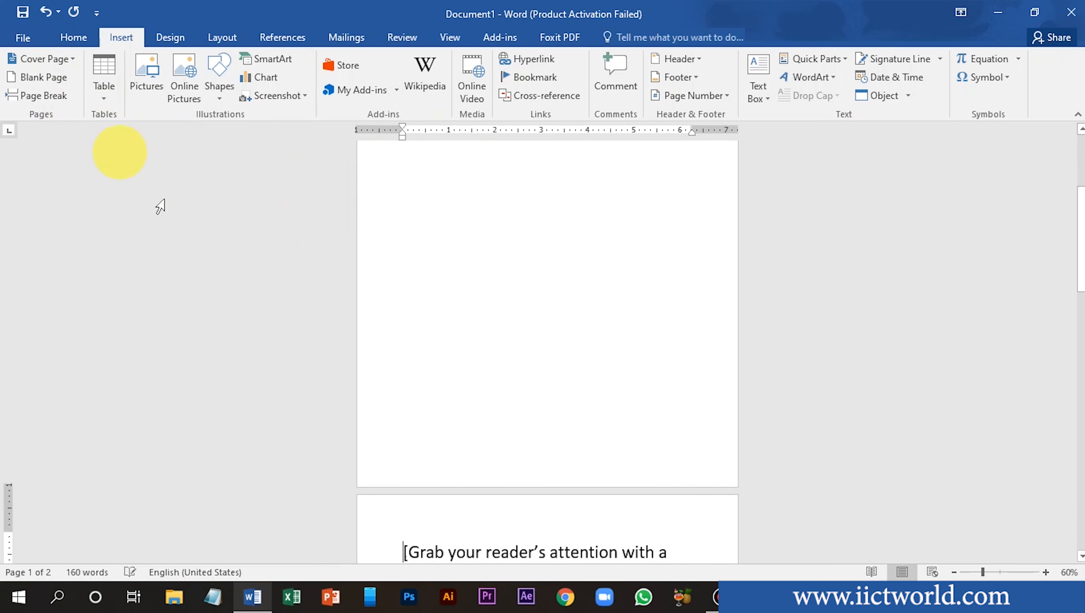
scroll(494, 327, up, 5)
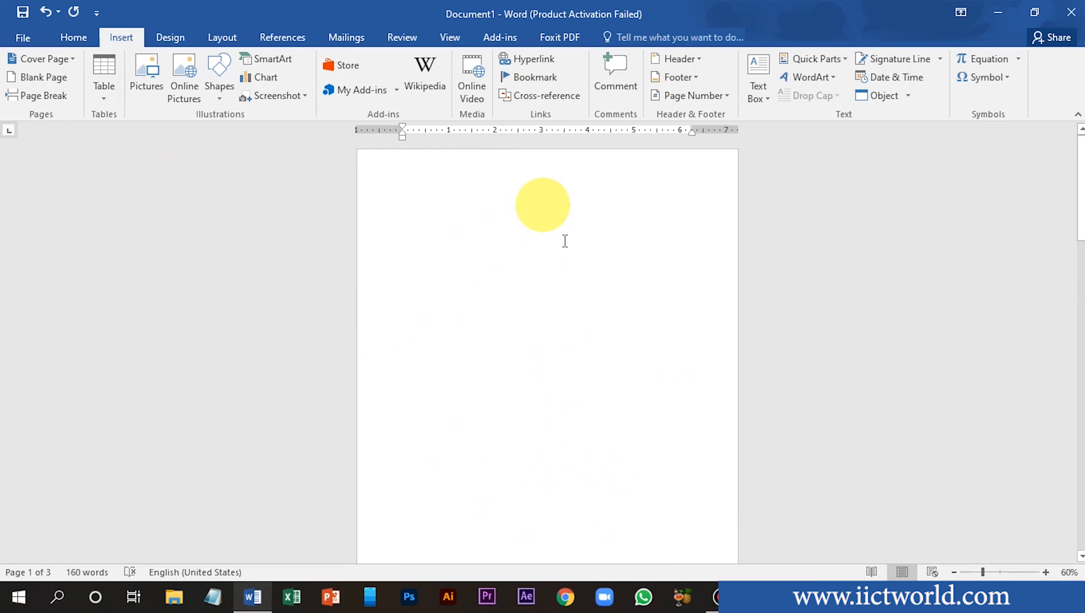
key(ctrl+z)
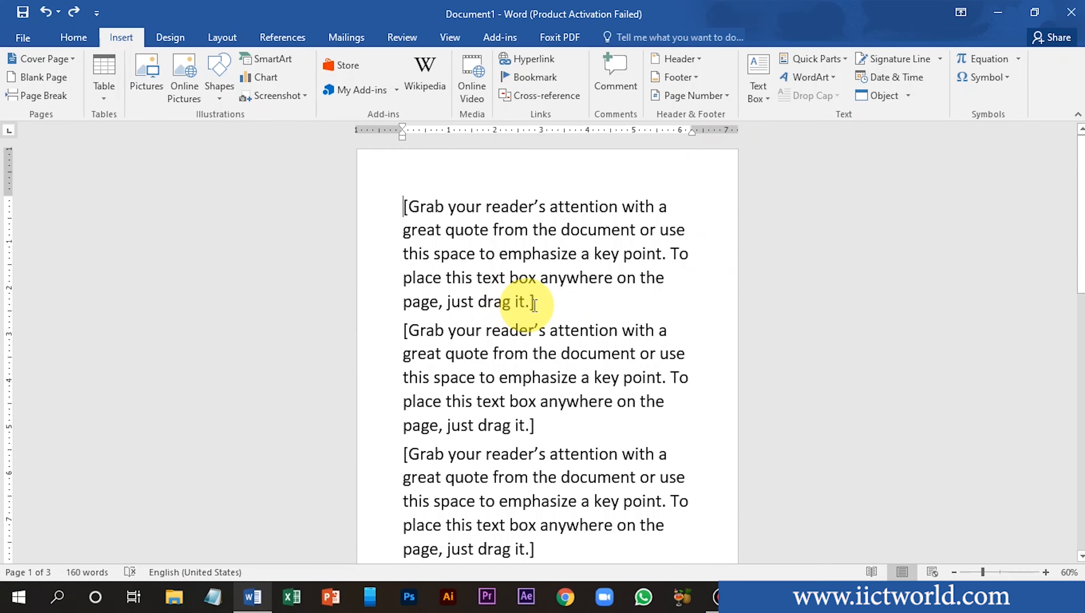
Insert a blank page before the second paragraph, look over the document's pages and undo the insertion
scroll(529, 306, down, 5)
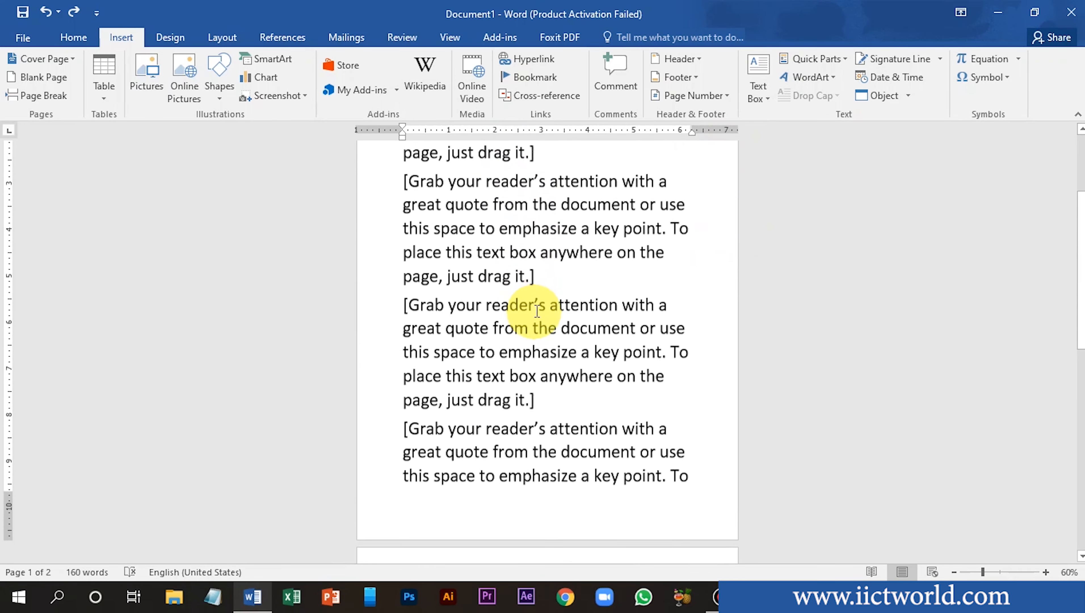
triple_click(547, 274)
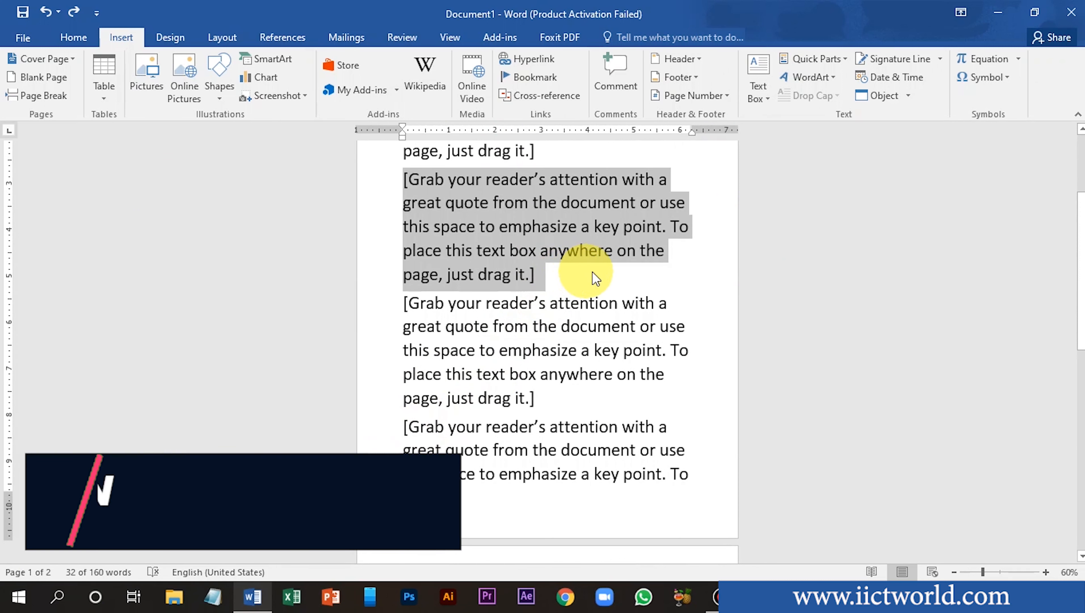
click(37, 79)
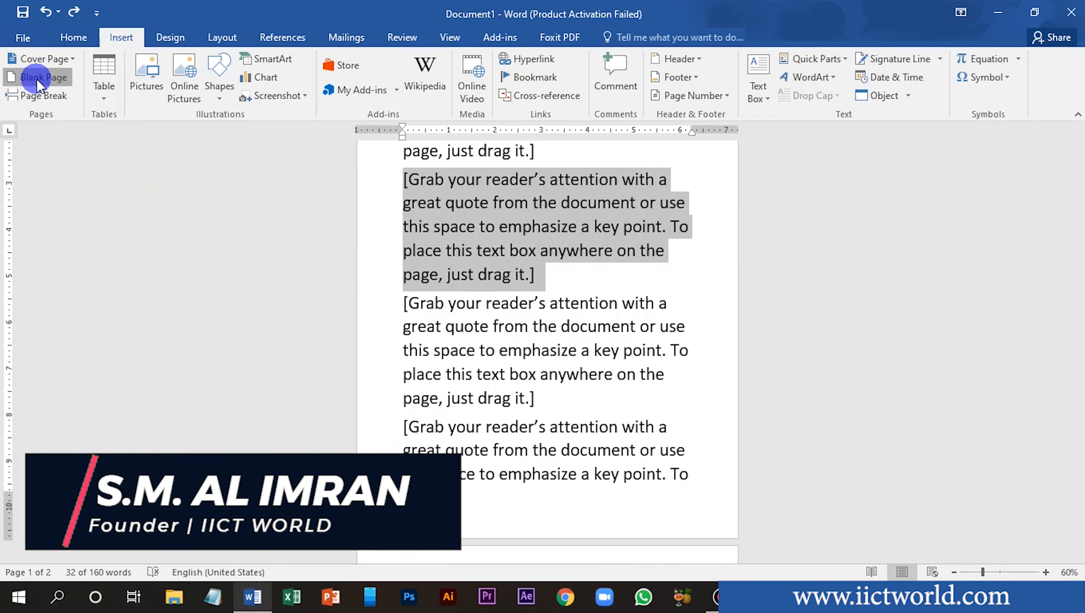
scroll(571, 396, up, 4)
scroll(565, 380, down, 1)
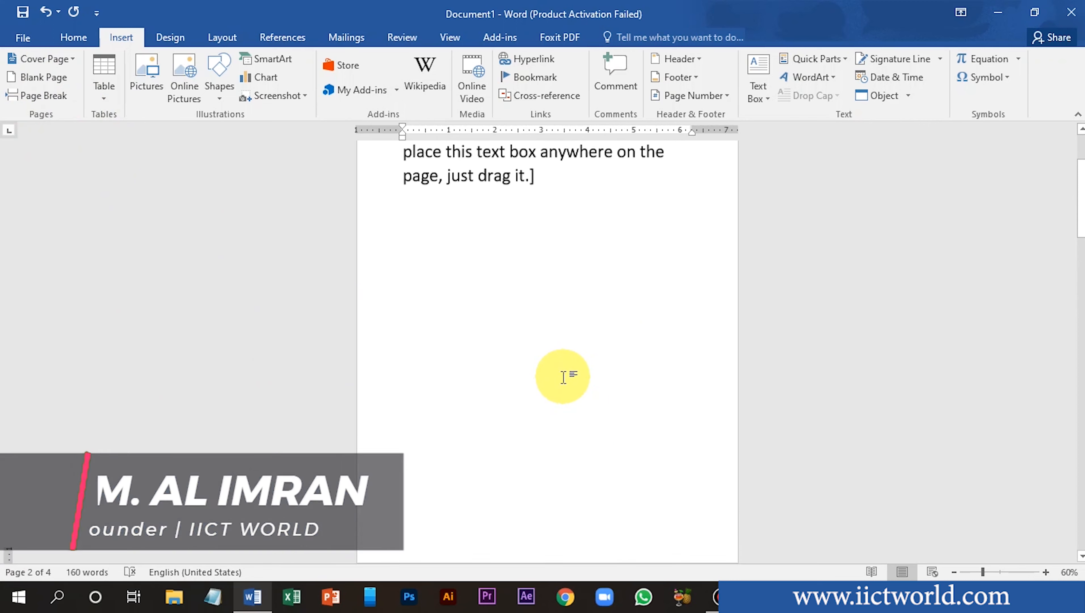
scroll(563, 377, down, 6)
scroll(517, 412, down, 2)
scroll(537, 231, up, 9)
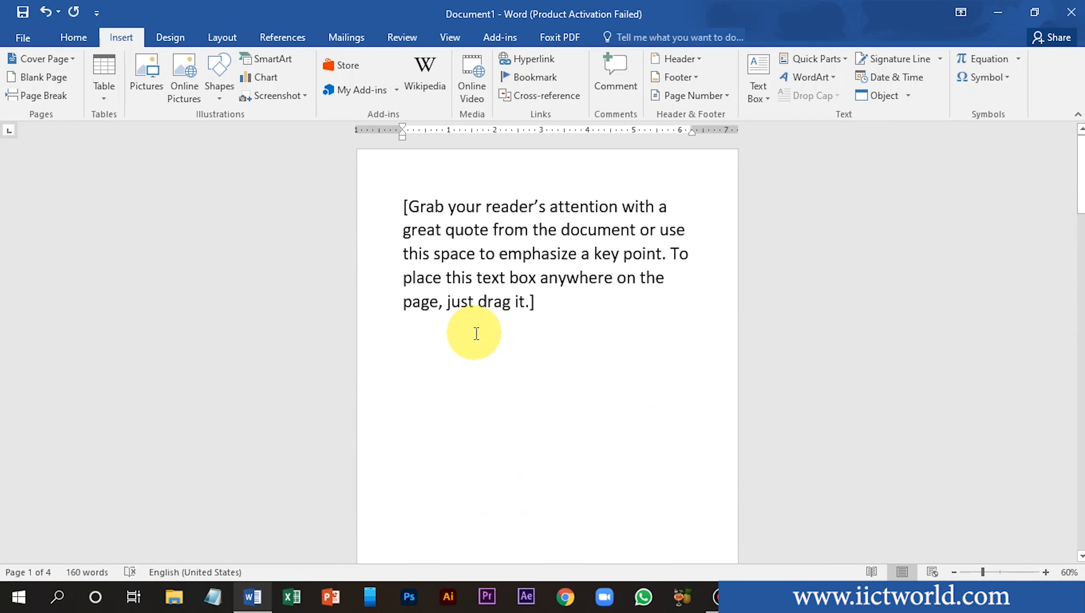
scroll(475, 337, down, 4)
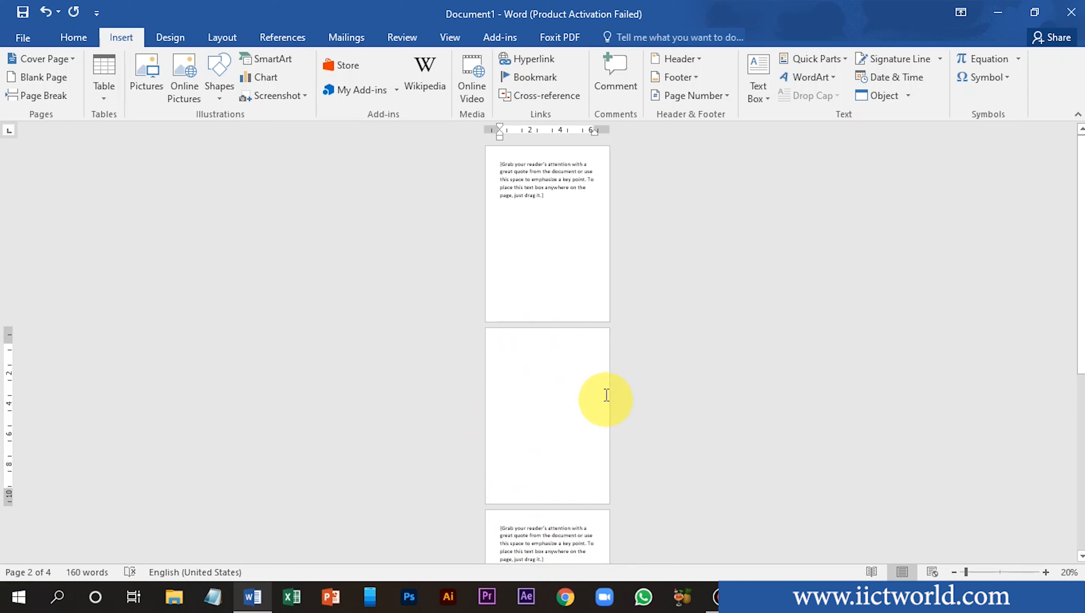
key(ctrl+z)
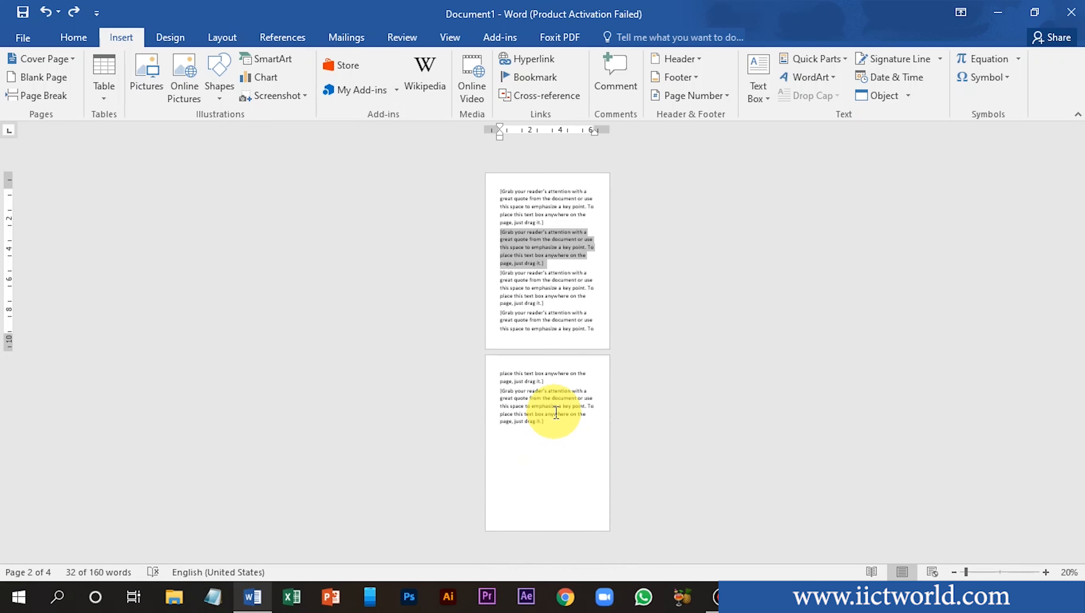
triple_click(579, 318)
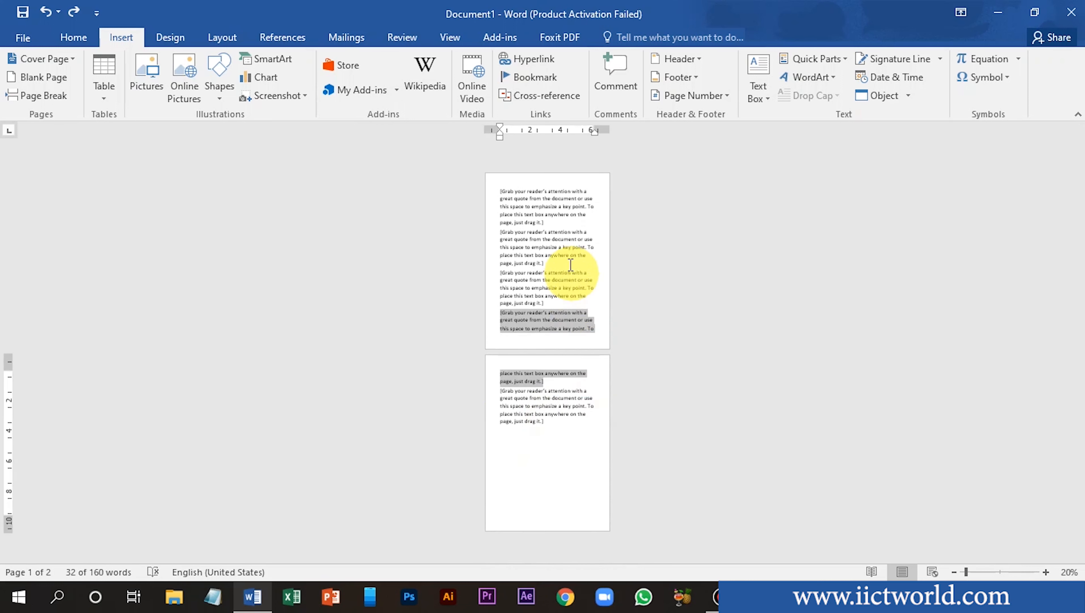
triple_click(562, 267)
click(571, 275)
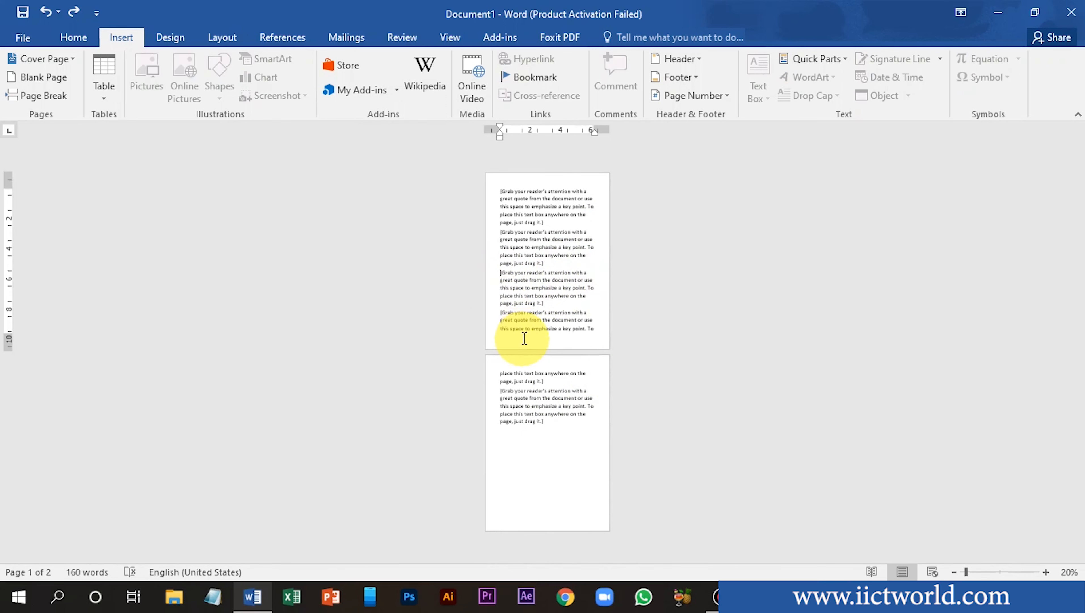
Insert a page break directly after the first paragraph and check how the remaining paragraphs move to the following page
ctrl+scroll(525, 340, up, 5)
scroll(516, 334, up, 1)
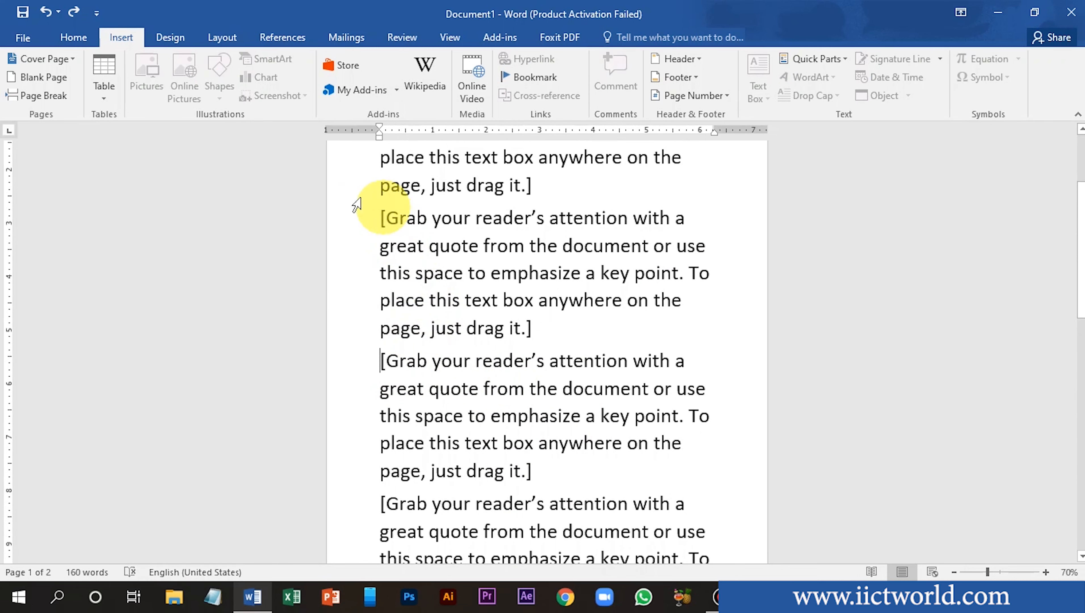
click(383, 358)
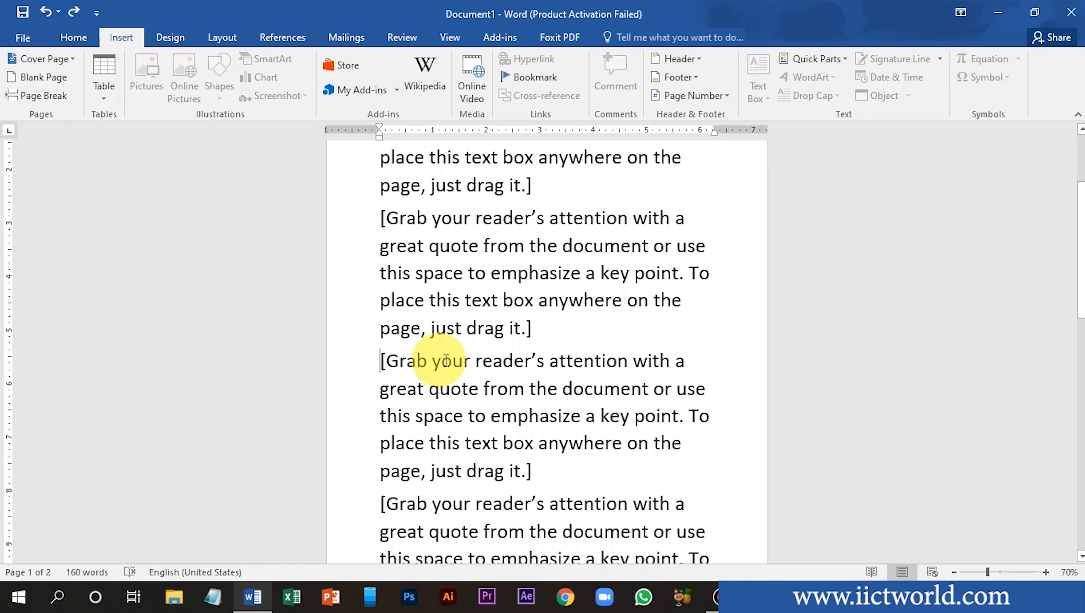
scroll(427, 363, up, 3)
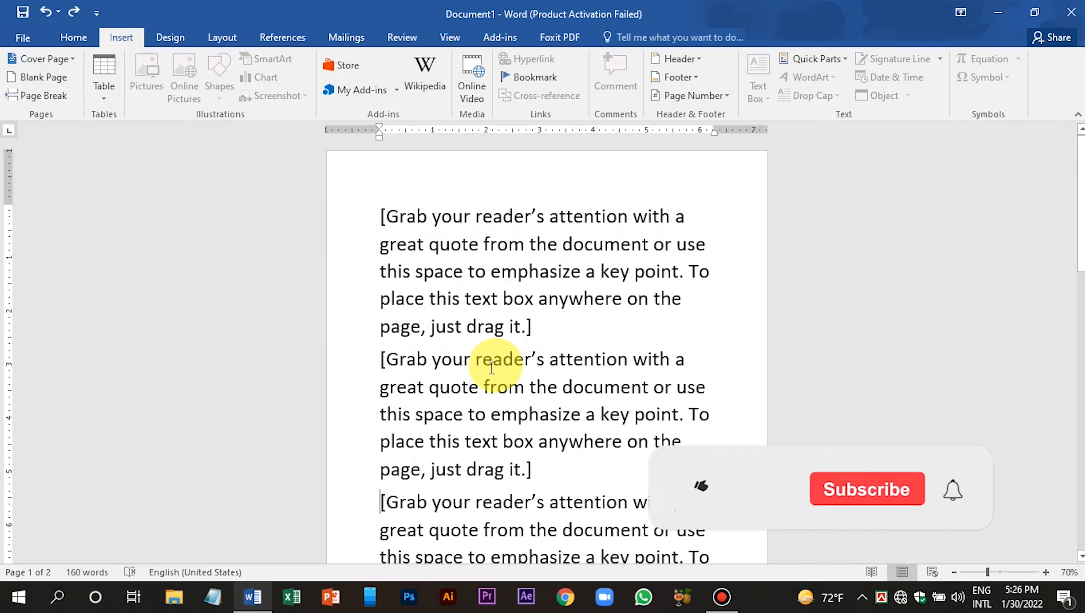
triple_click(553, 323)
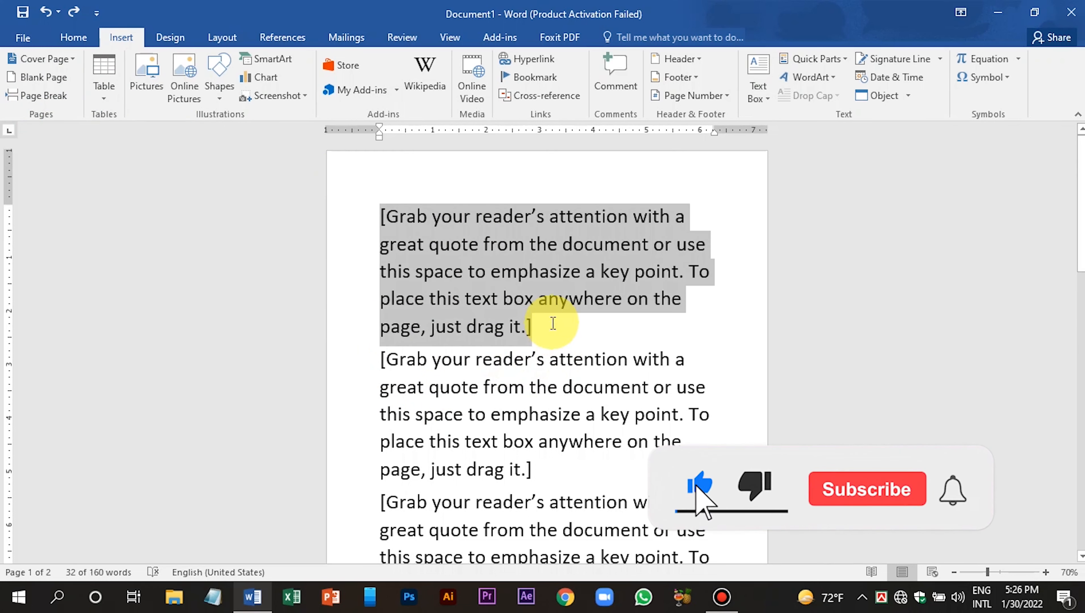
click(546, 331)
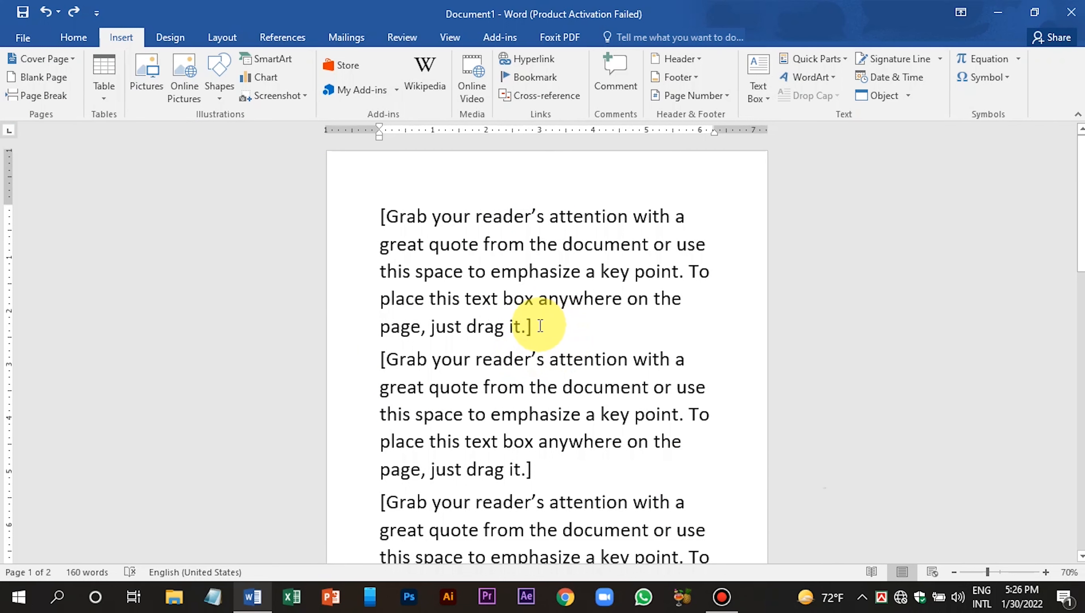
click(31, 94)
scroll(449, 234, up, 5)
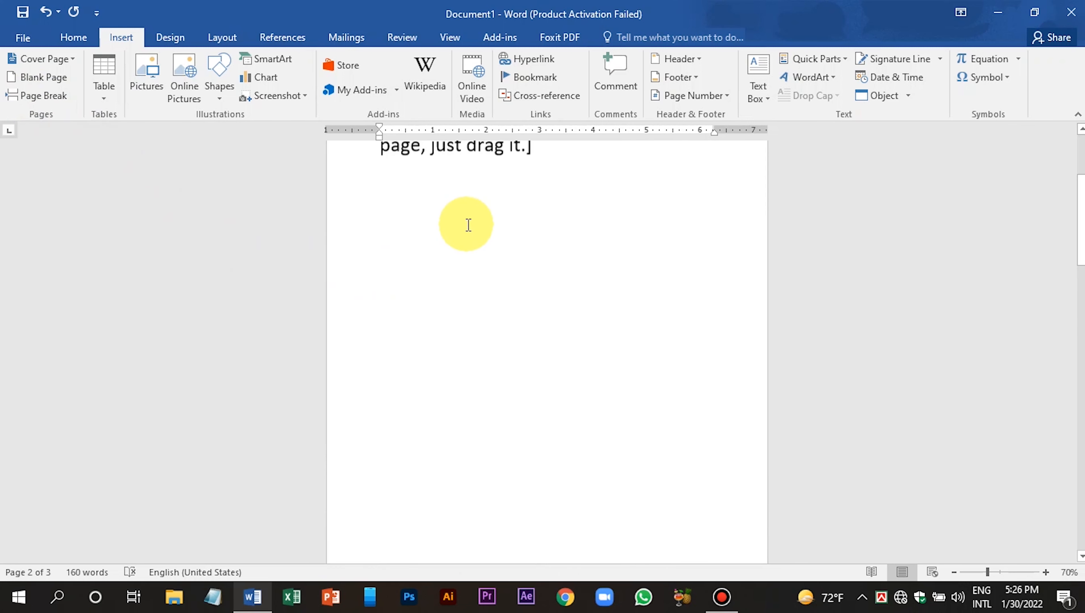
scroll(508, 252, down, 1)
scroll(476, 303, down, 6)
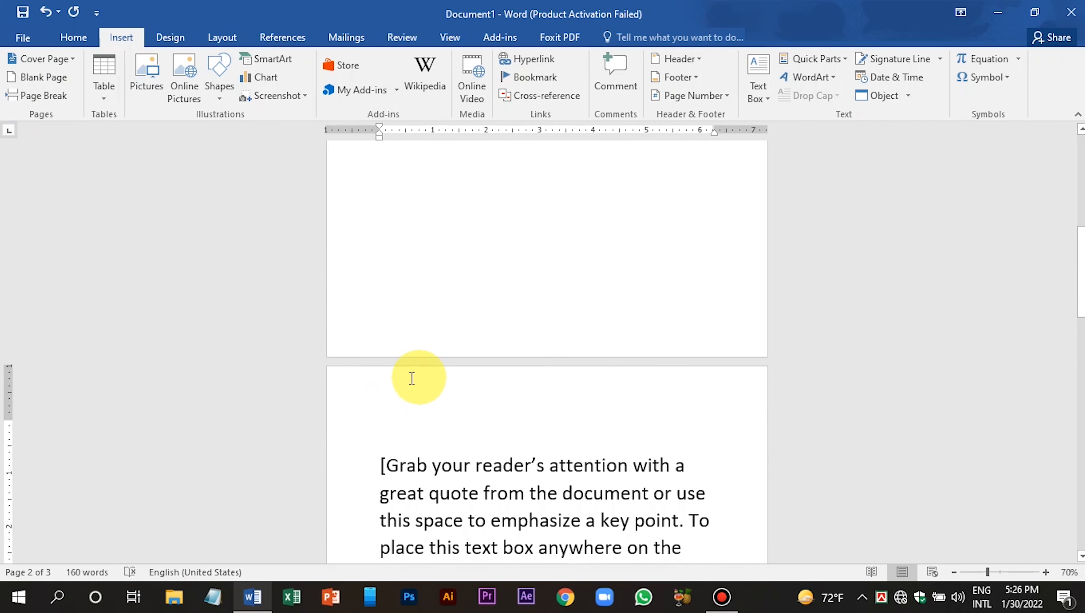
scroll(472, 307, down, 5)
scroll(499, 258, up, 1)
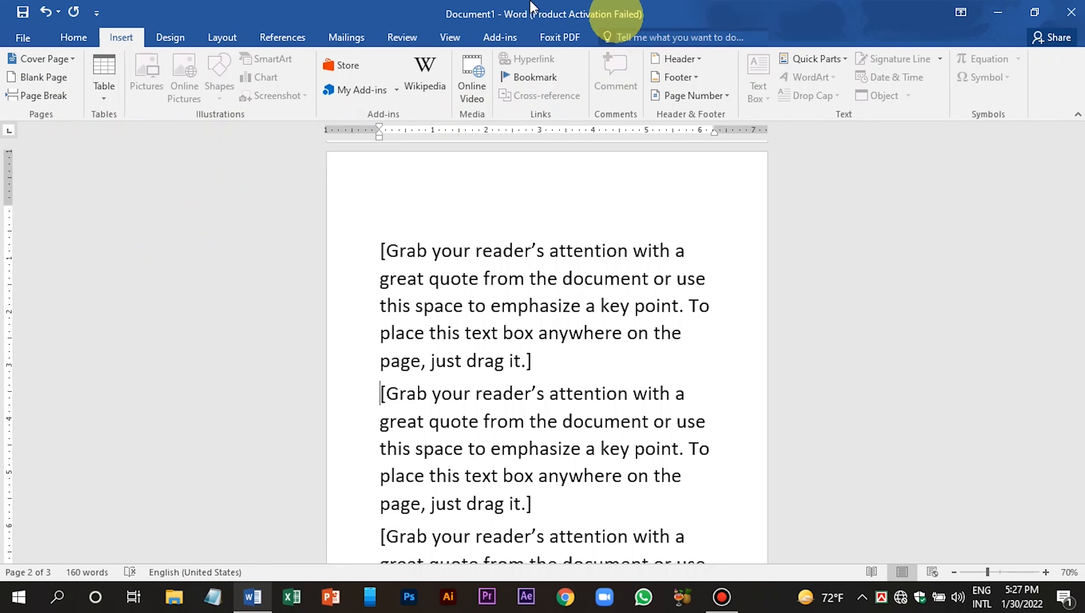
Insert a page break before the third "Grab your reader's attention" paragraph, the second one on page 2
click(36, 96)
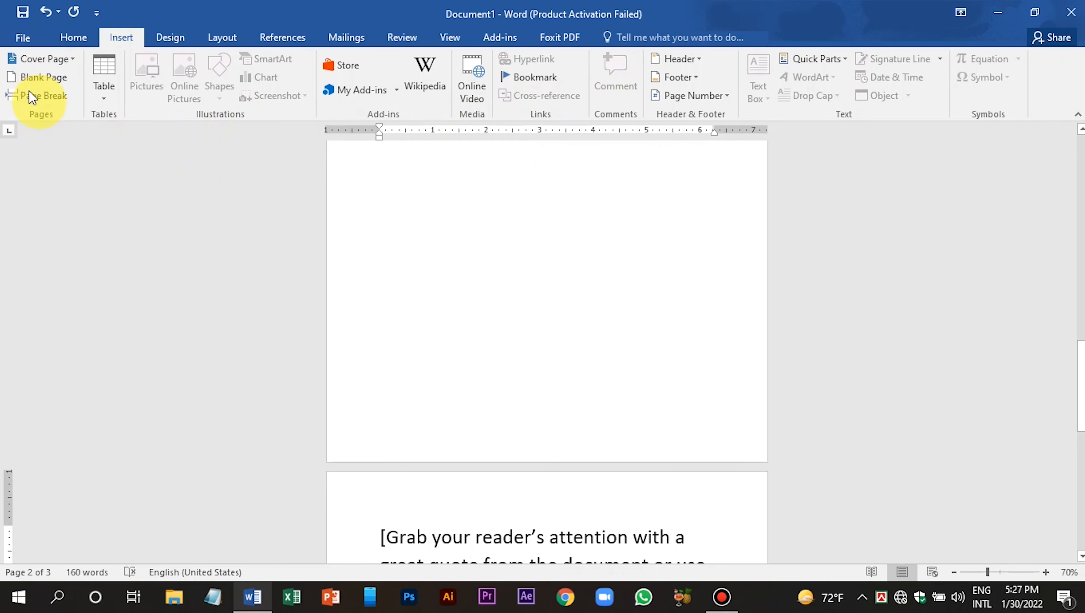
scroll(541, 236, down, 5)
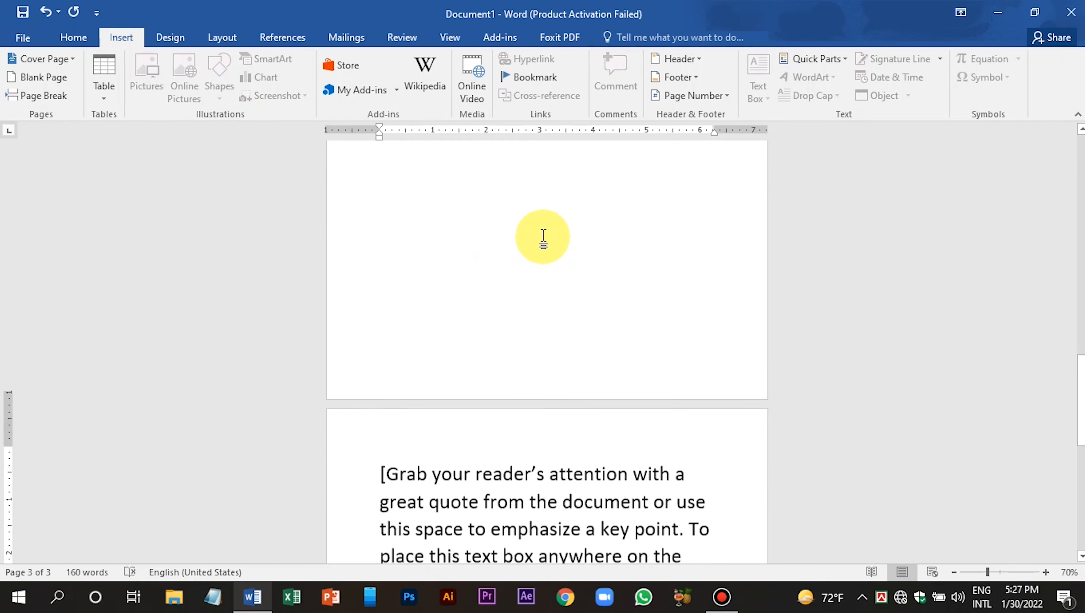
scroll(538, 245, down, 4)
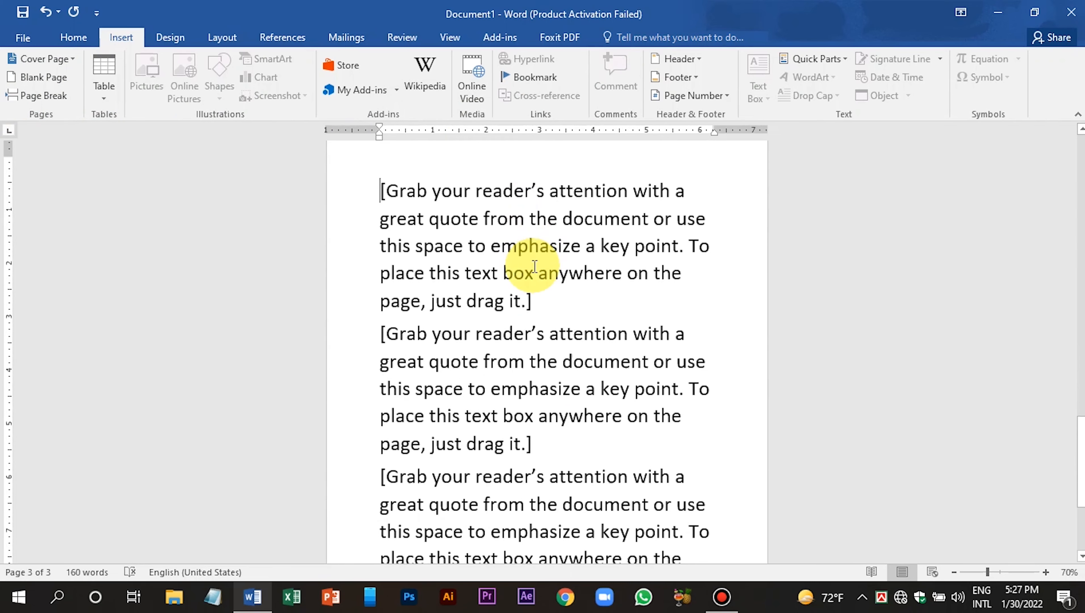
Insert a page break before the fourth paragraph, the second one on page 3
triple_click(581, 280)
click(582, 281)
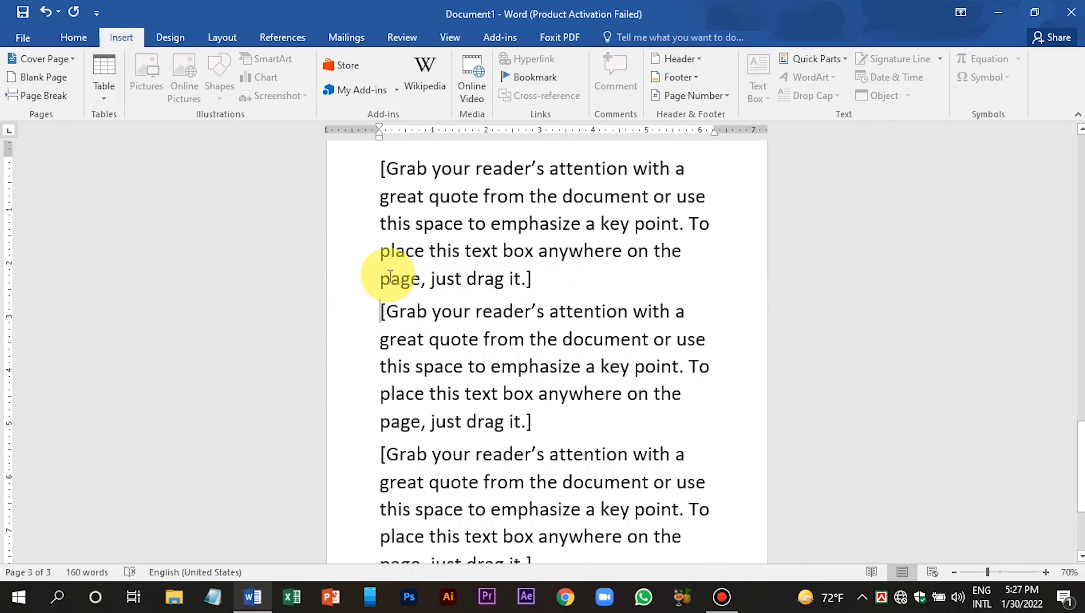
key(ctrl+Return)
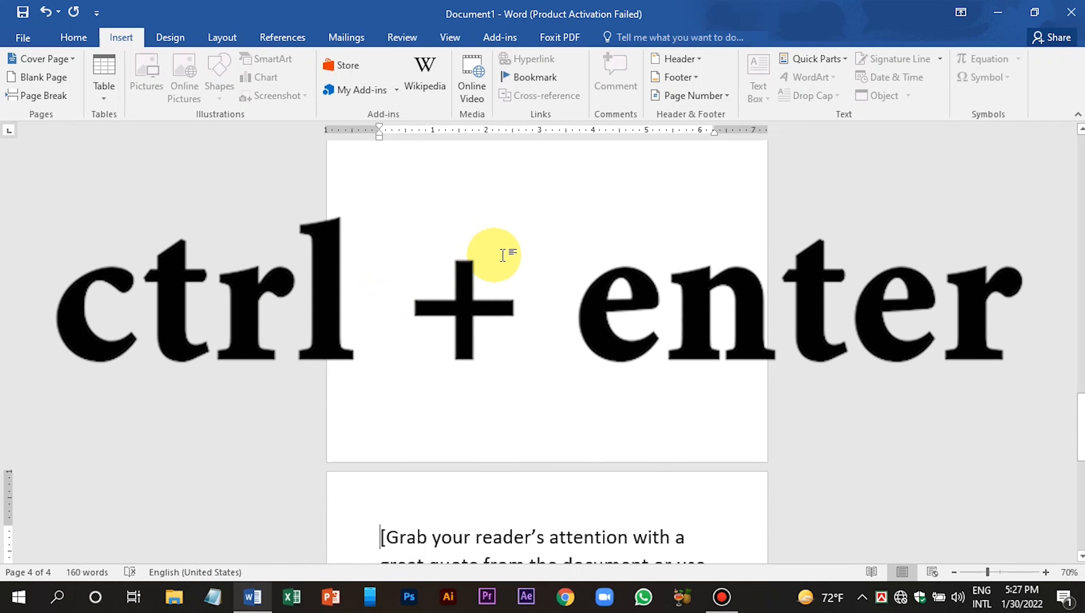
Review the document's pages to examine how the page breaks distribute the paragraphs
scroll(395, 275, down, 10)
scroll(387, 291, up, 3)
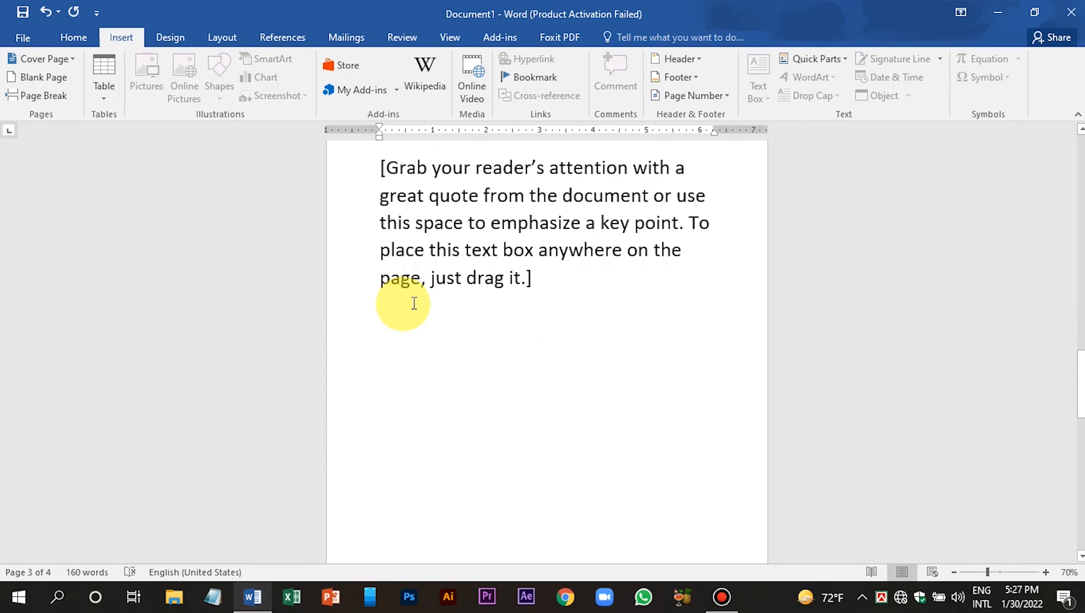
scroll(397, 295, down, 1)
scroll(418, 291, down, 8)
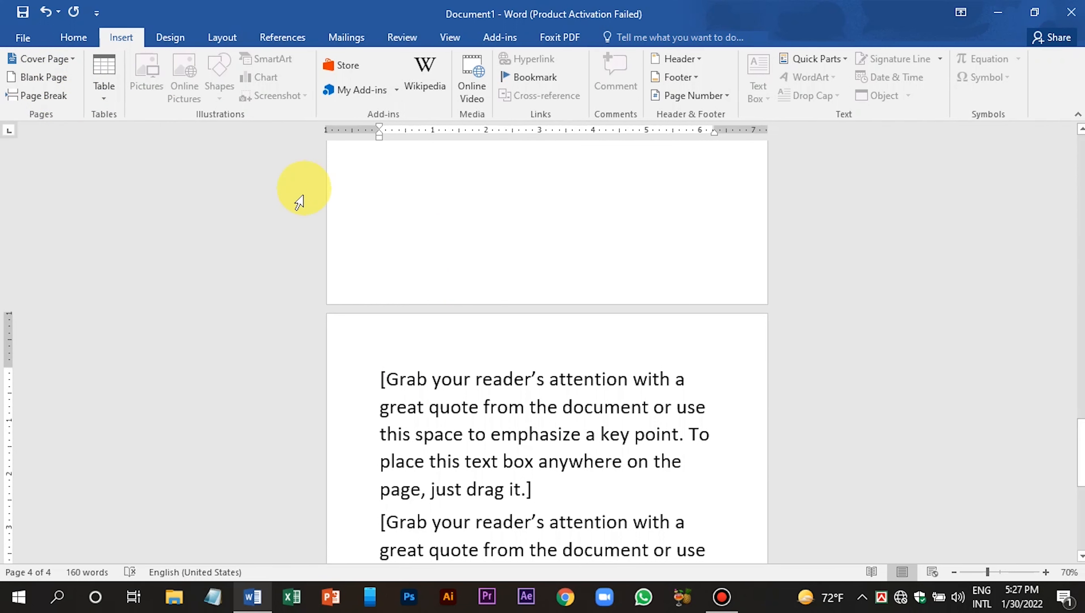
scroll(494, 258, up, 1)
scroll(493, 223, up, 8)
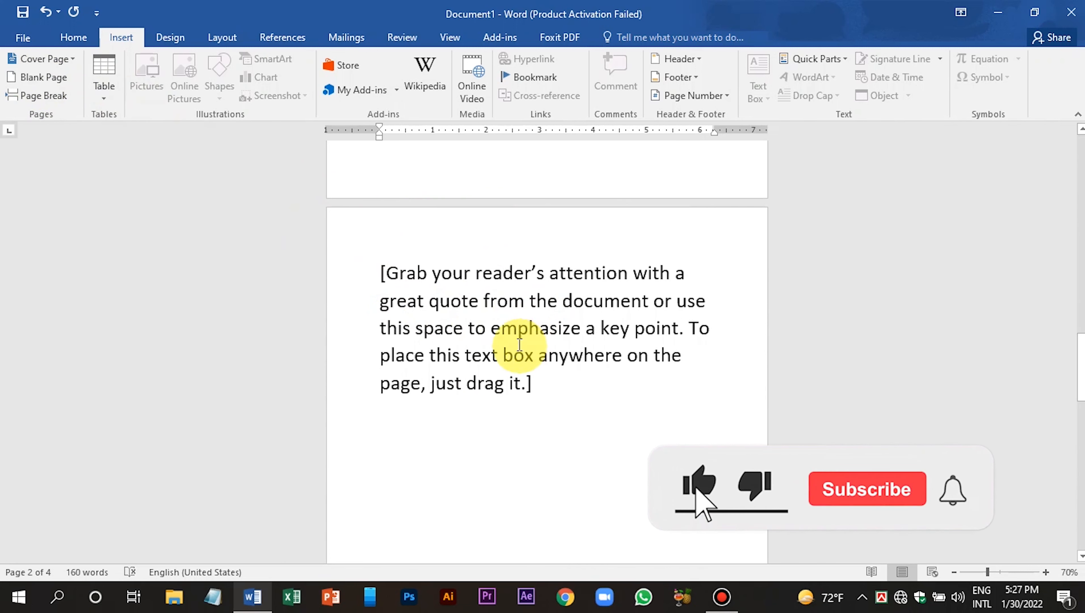
scroll(512, 296, down, 3)
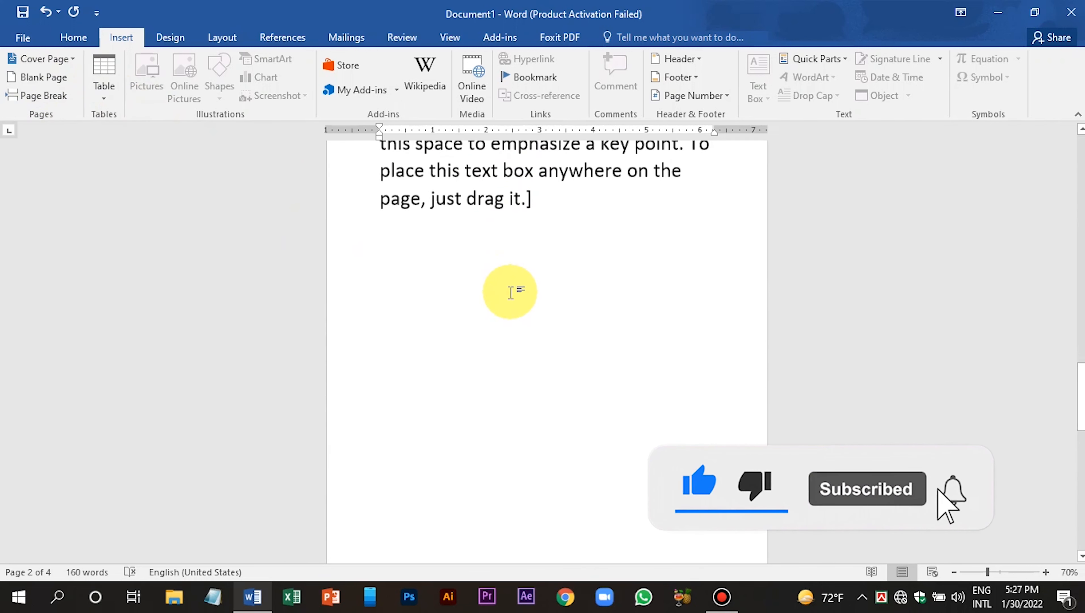
scroll(511, 290, down, 1)
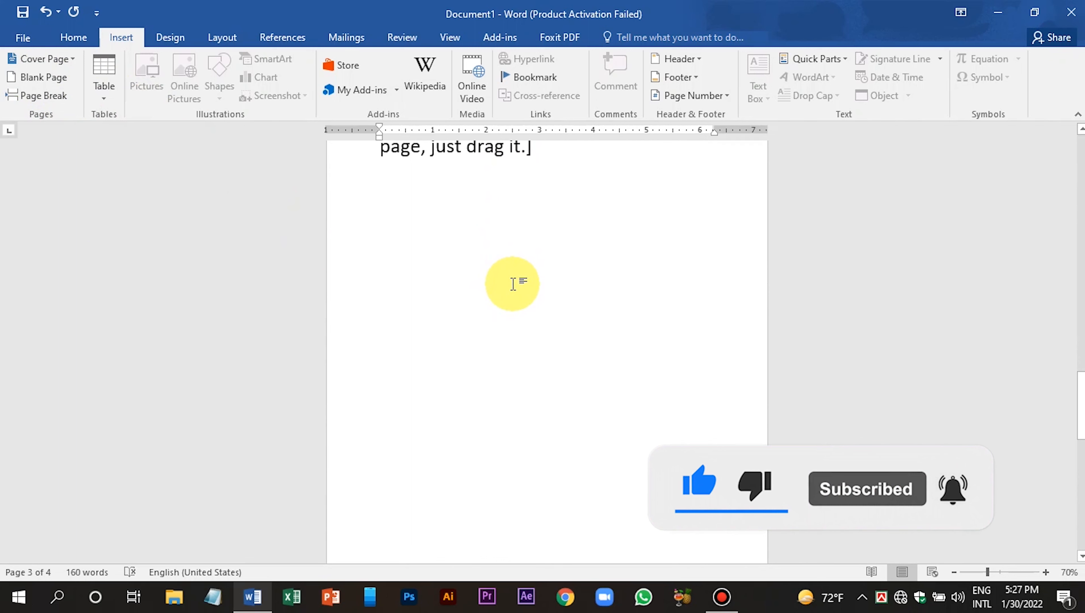